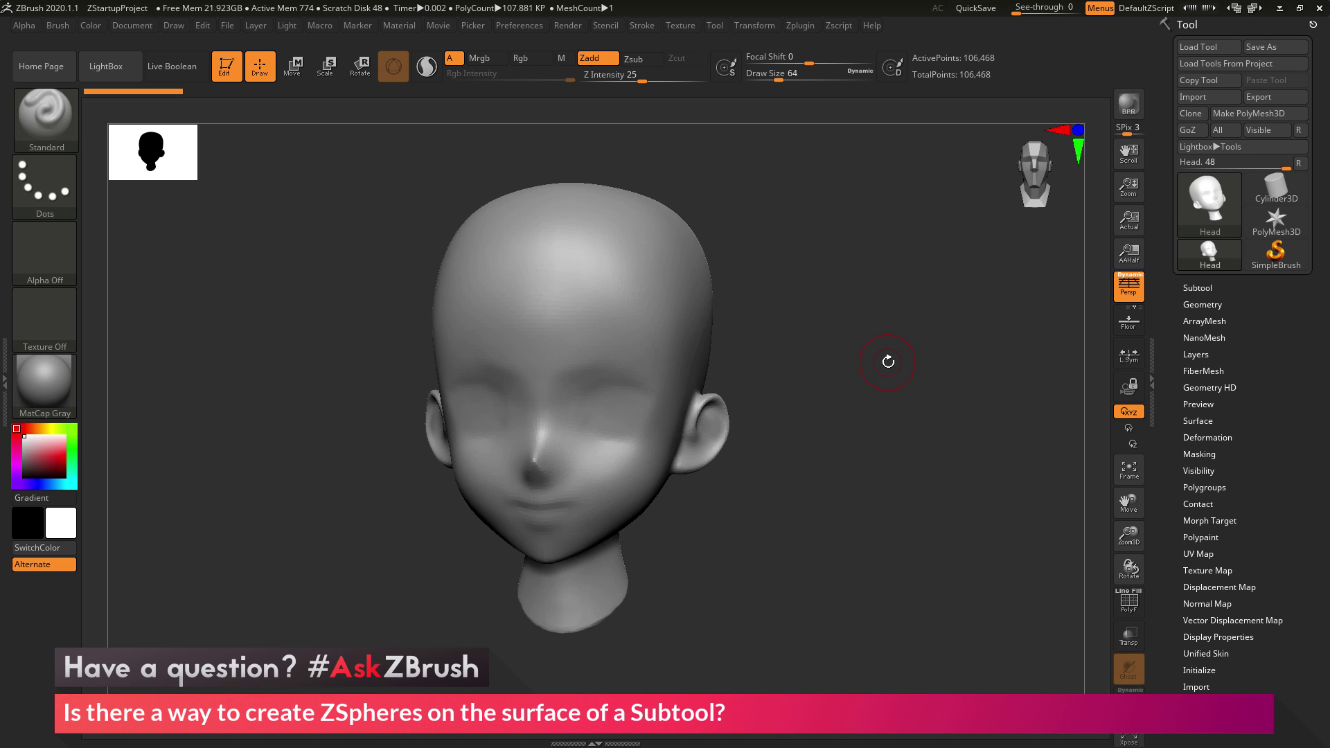
# Step: Orbit the anime head to inspect it from both sides
pyautogui.moveTo(888, 361)
pyautogui.mouseDown()
pyautogui.moveTo(860, 354)
pyautogui.moveTo(920, 347)
pyautogui.moveTo(881, 357)
pyautogui.mouseUp()
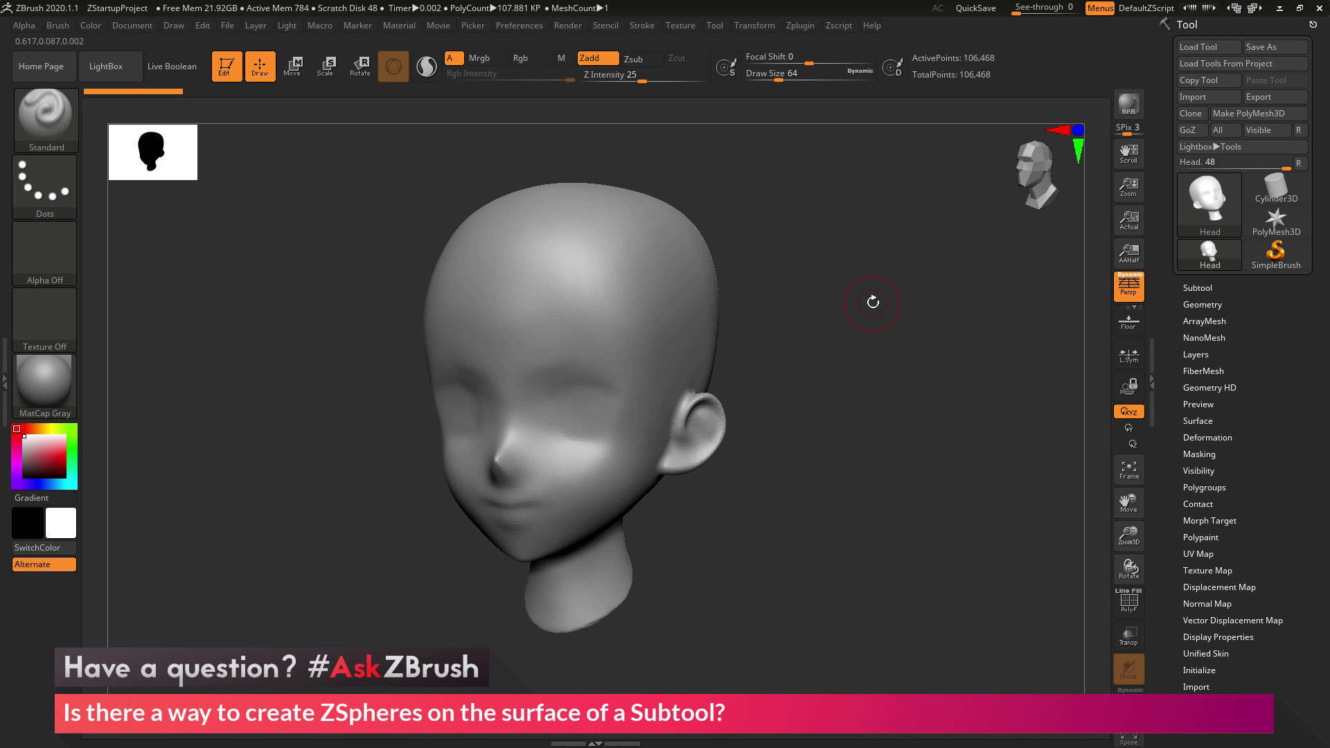
pyautogui.moveTo(879, 298); pyautogui.dragTo(869, 308)
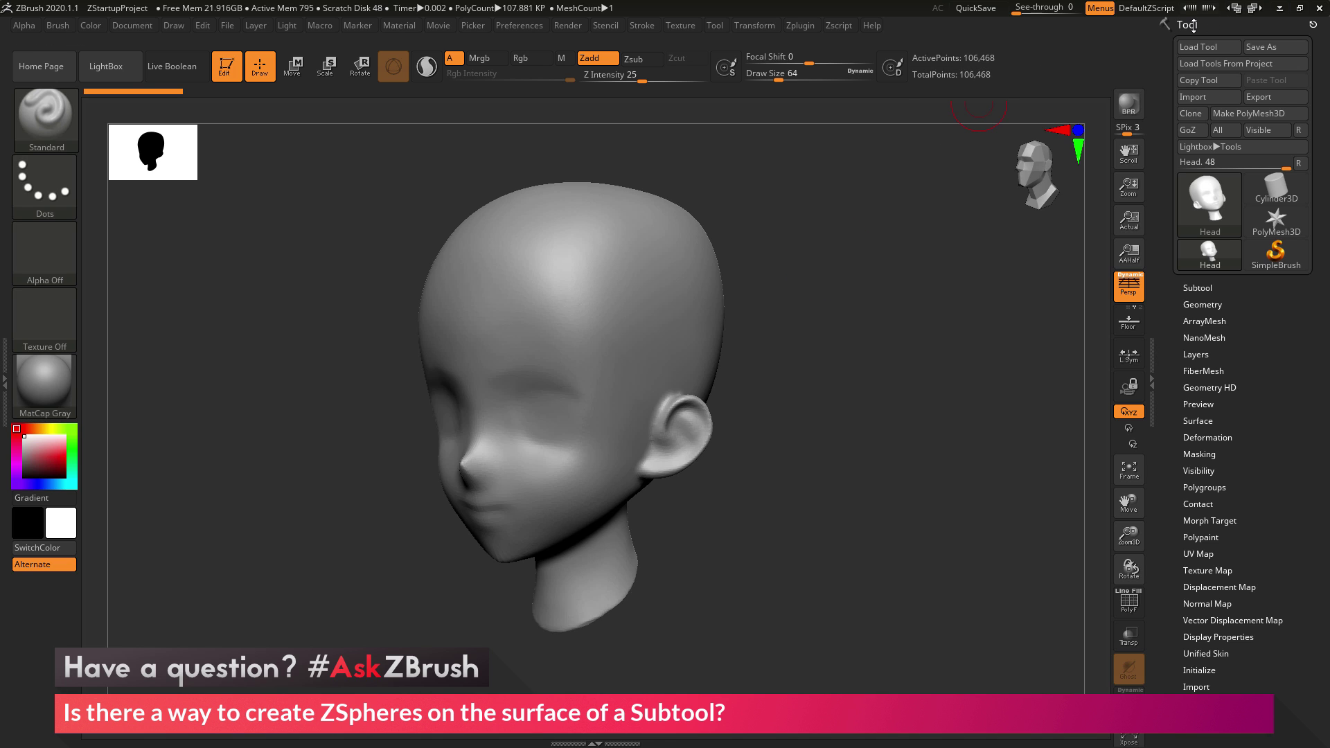
# Step: Expand the subtool list and append a ZSphere from 3D Meshes as the new subtool ZSphere1
pyautogui.click(1196, 289)
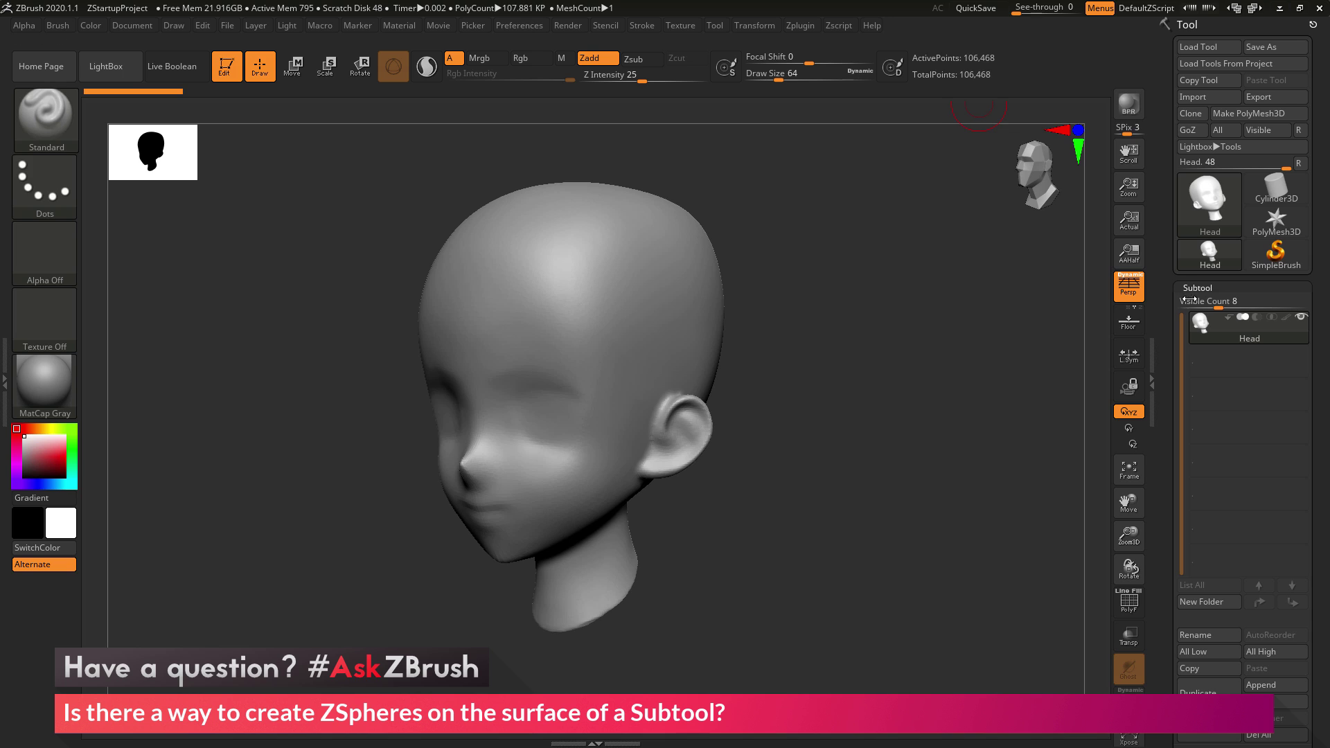
pyautogui.scroll(-3, 1166, 317)
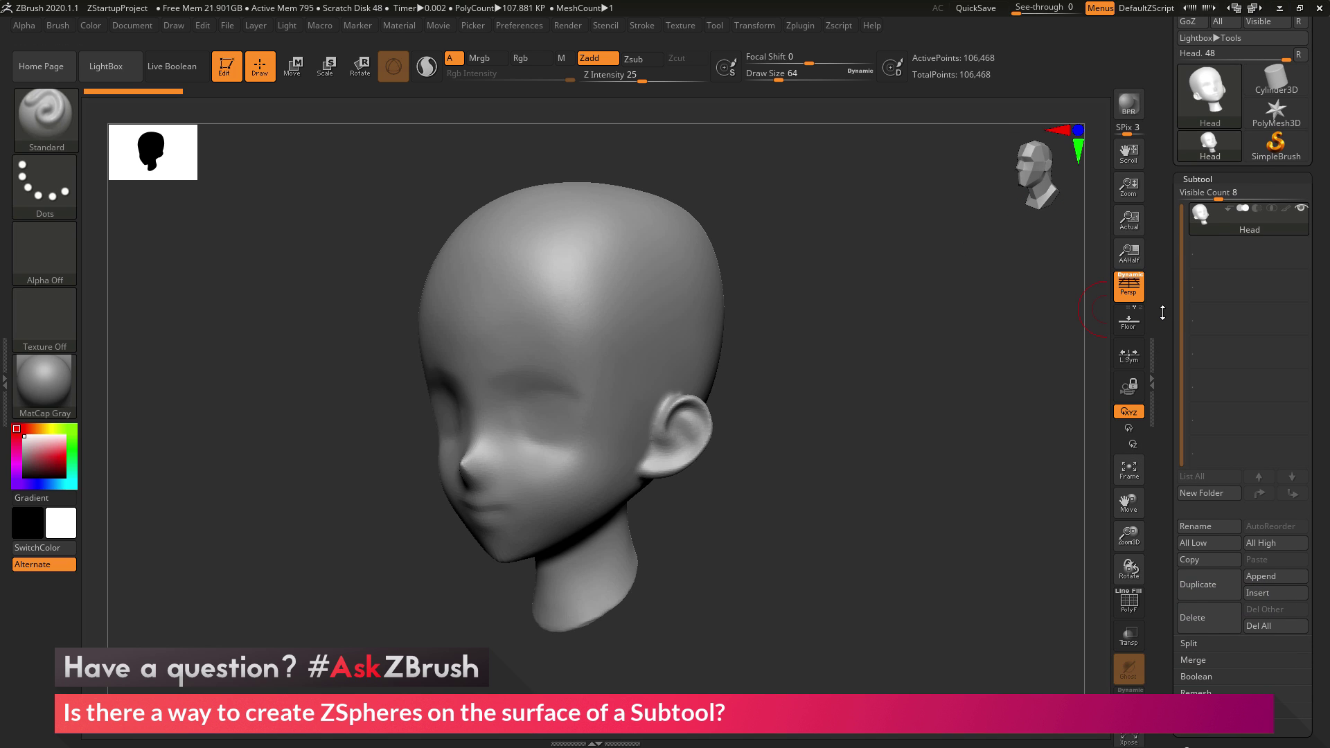
pyautogui.scroll(-2, 1220, 388)
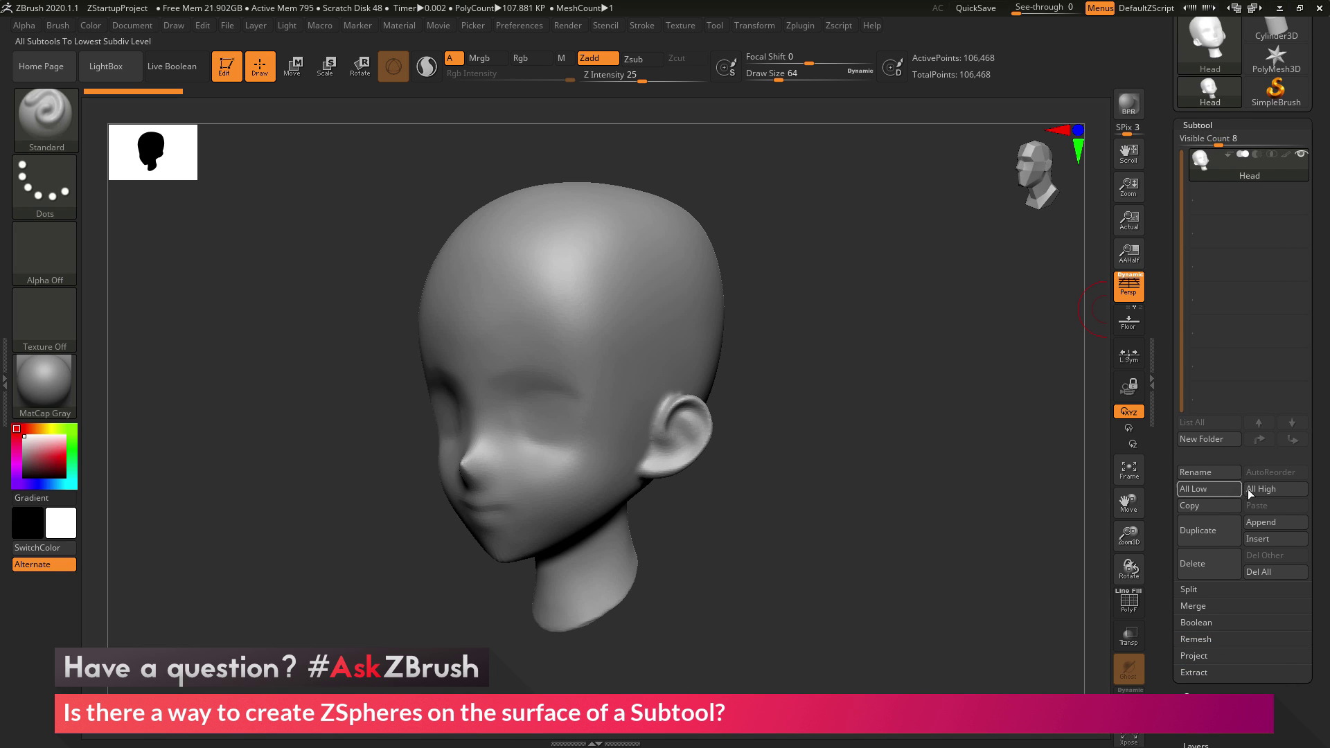
pyautogui.click(1284, 528)
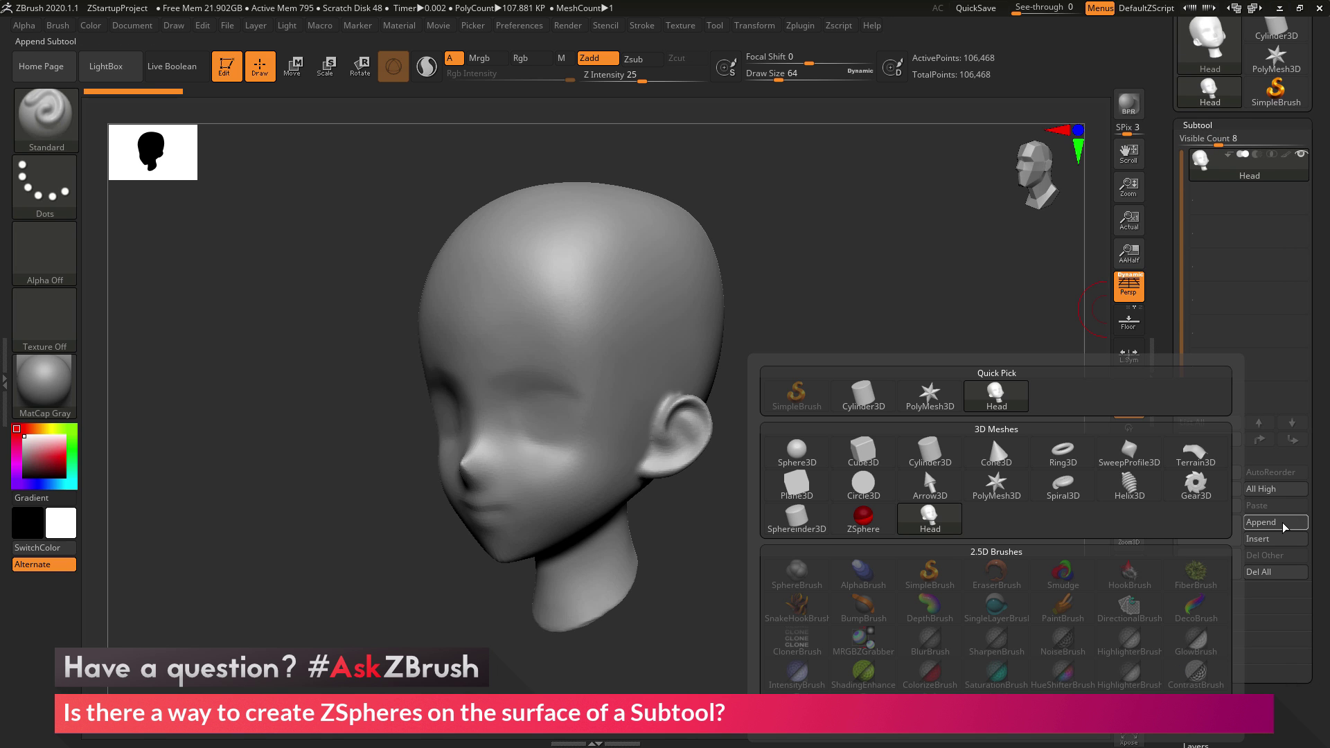
pyautogui.click(863, 520)
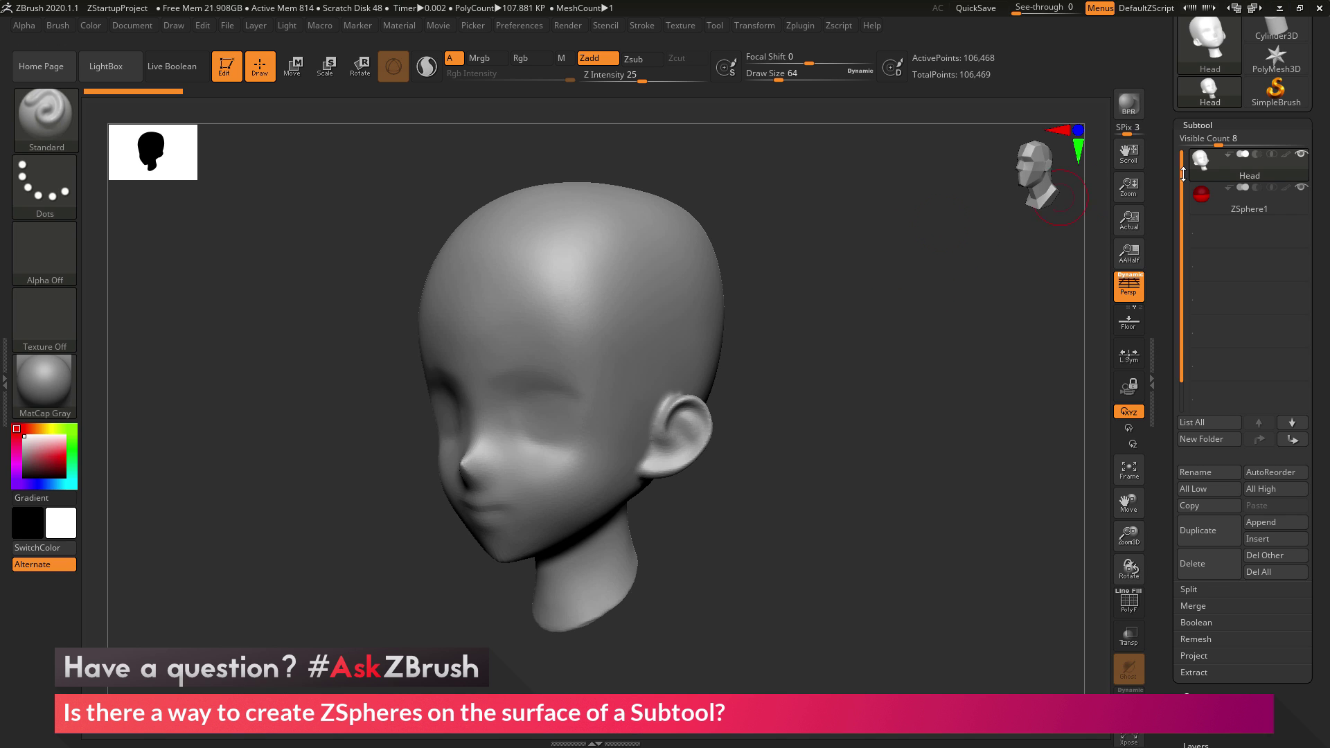
pyautogui.moveTo(1261, 208)
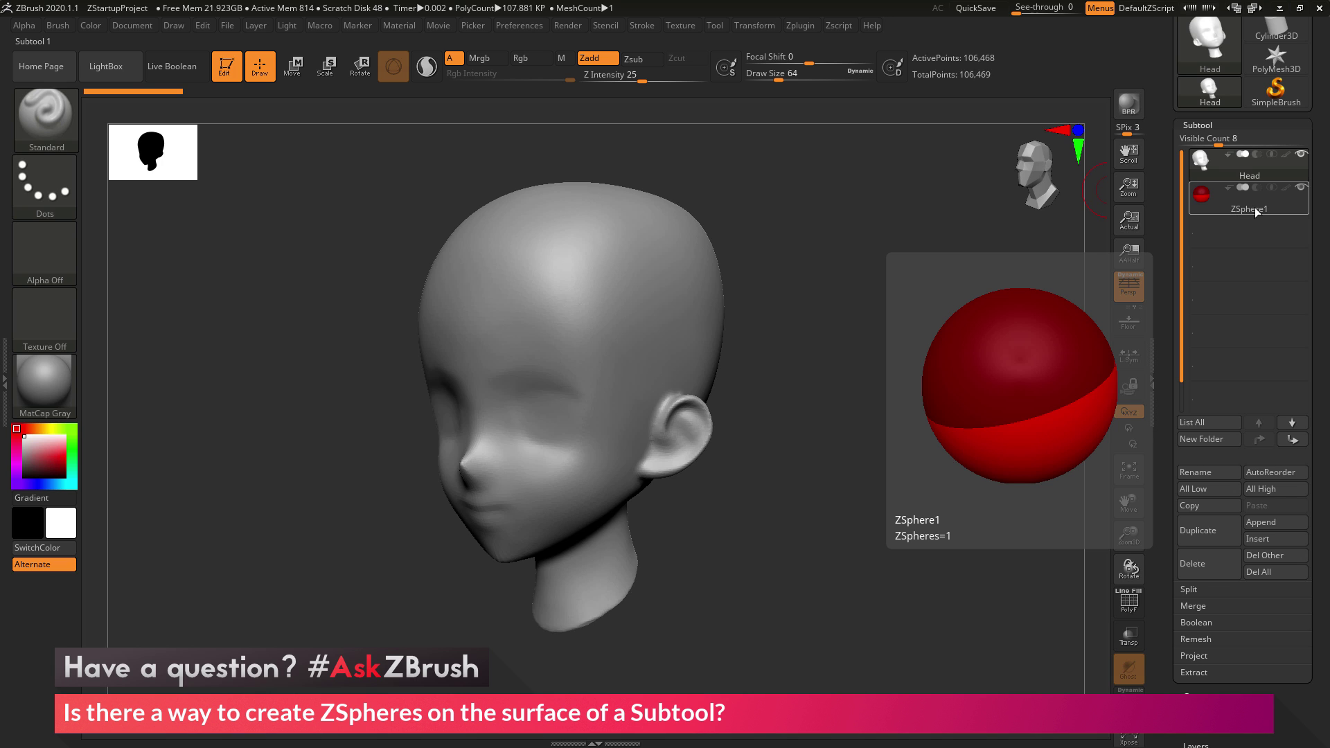
# Step: Select ZSphere1, set an orthographic side view, and ghost the Head with Transp
pyautogui.click(1255, 210)
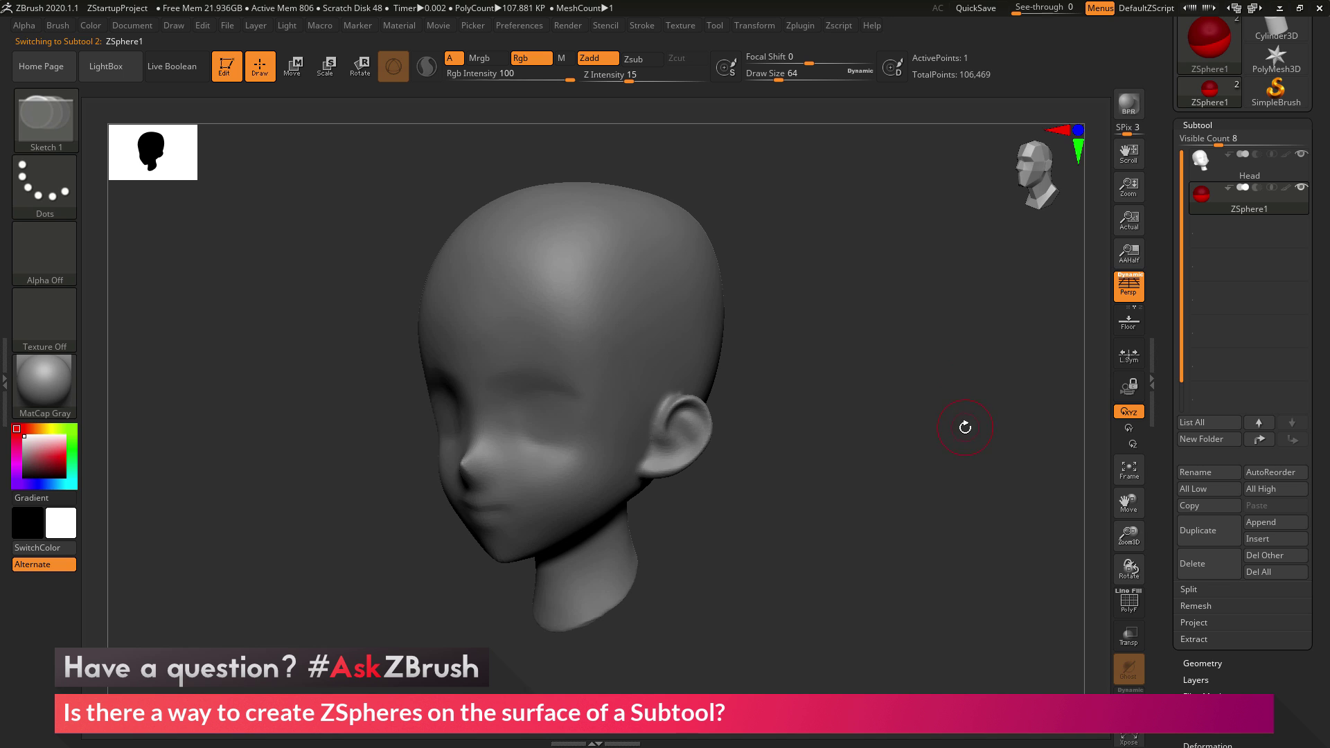
pyautogui.moveTo(966, 427); pyautogui.dragTo(1101, 313)
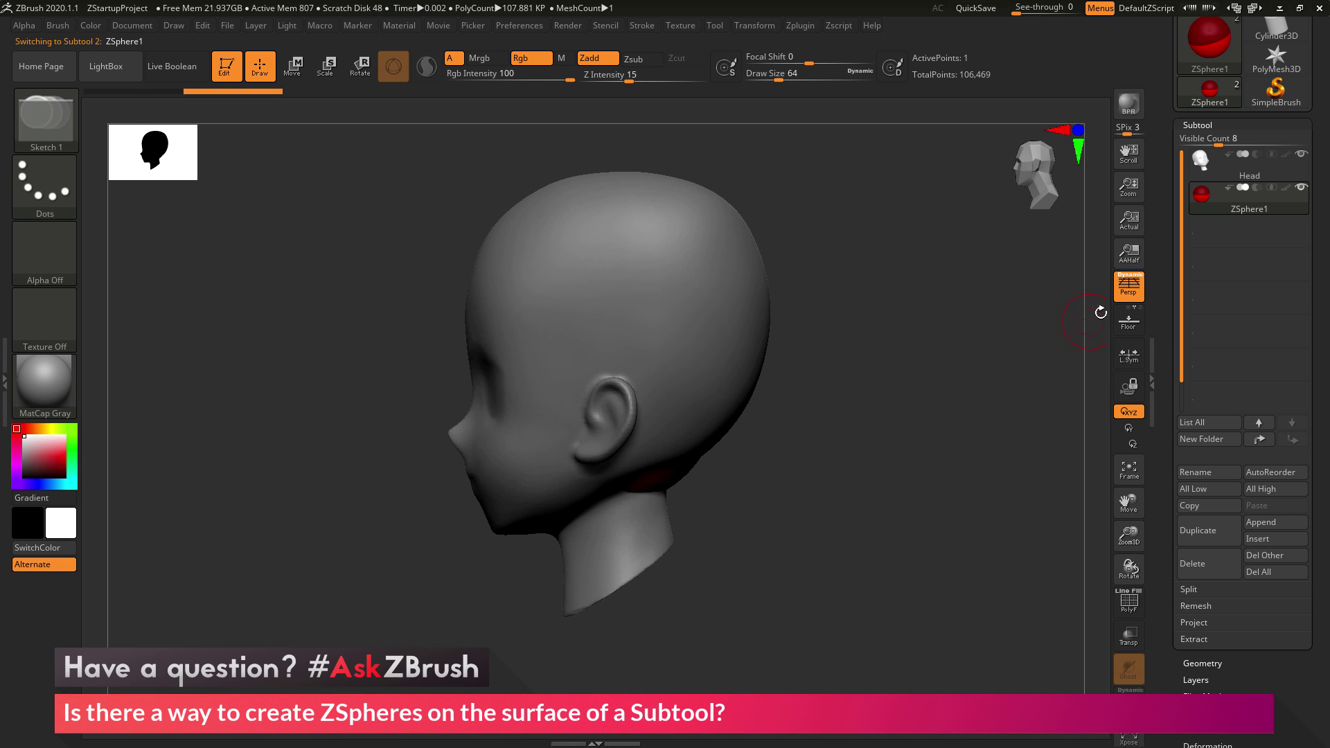
pyautogui.click(1129, 284)
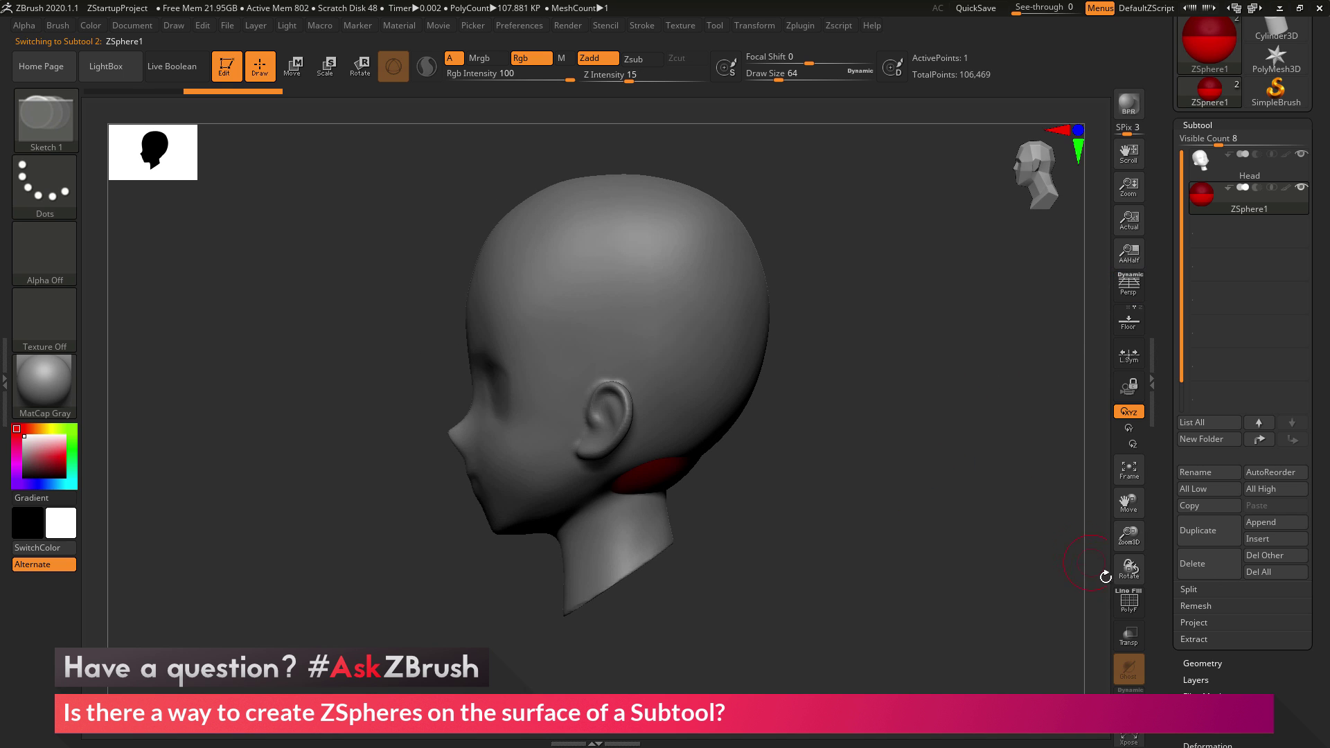
pyautogui.click(1128, 635)
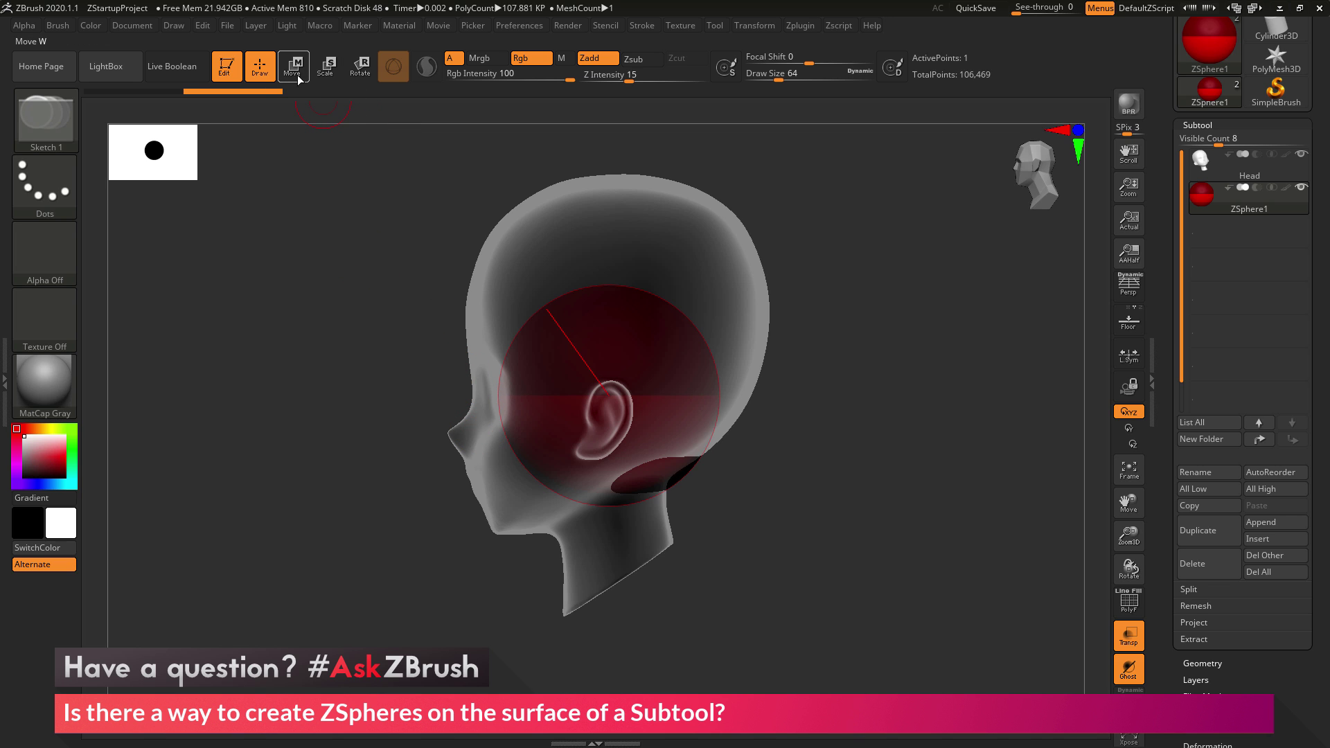
# Step: Move the ZSphere up into the forehead and scale it down to a small ball
pyautogui.click(294, 68)
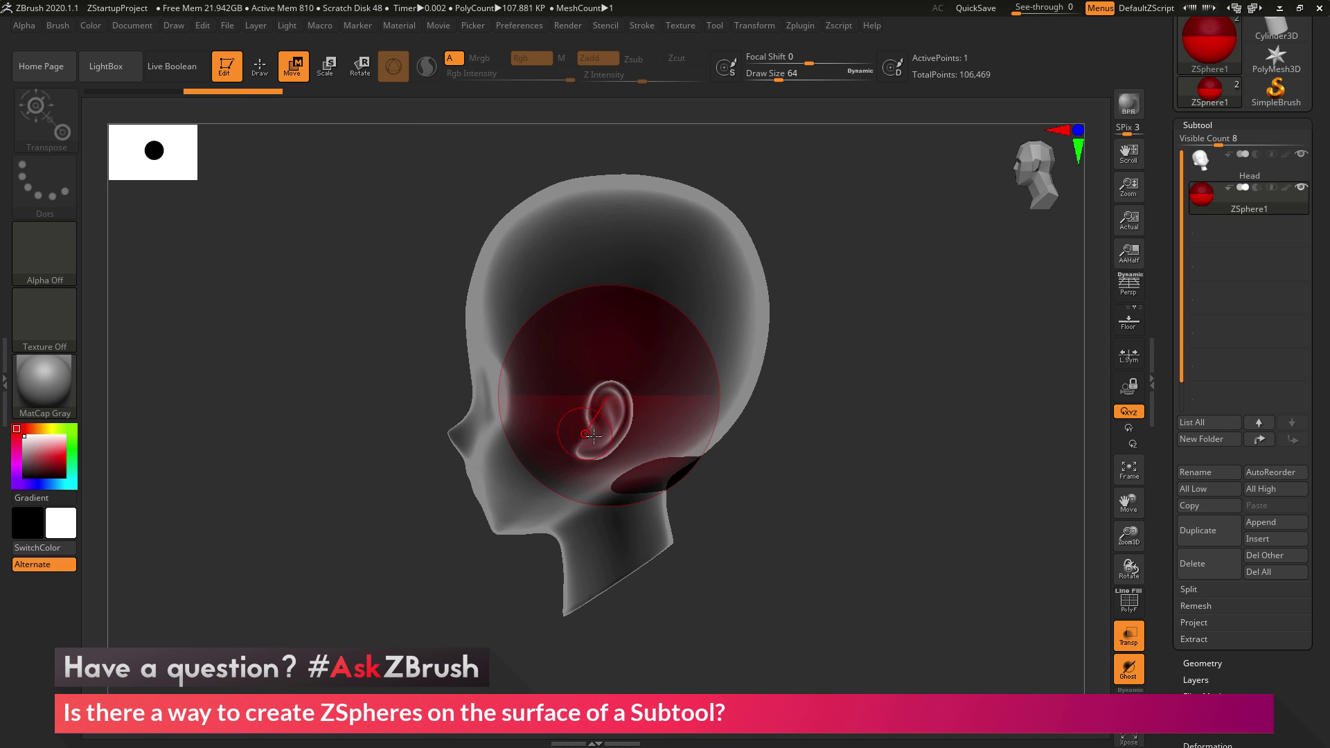
pyautogui.moveTo(593, 435); pyautogui.dragTo(638, 358)
pyautogui.moveTo(649, 405); pyautogui.dragTo(648, 364)
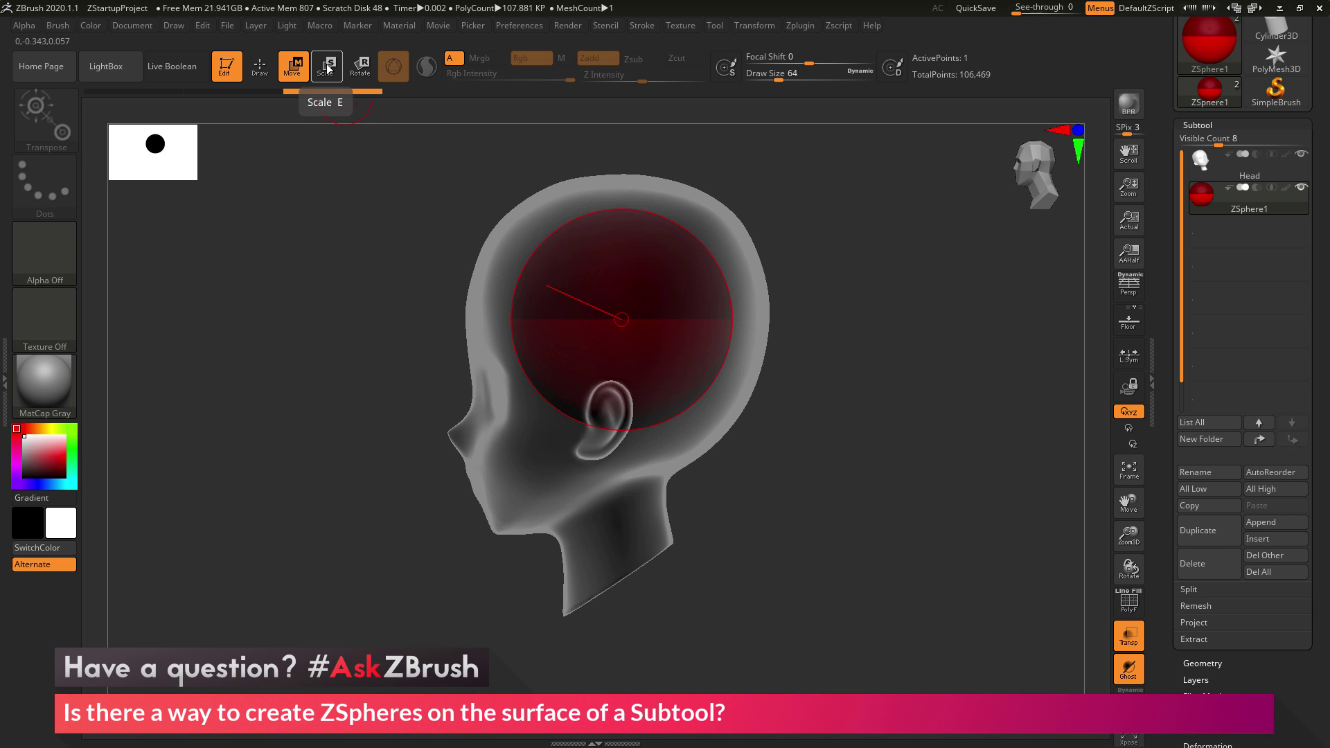
pyautogui.click(329, 68)
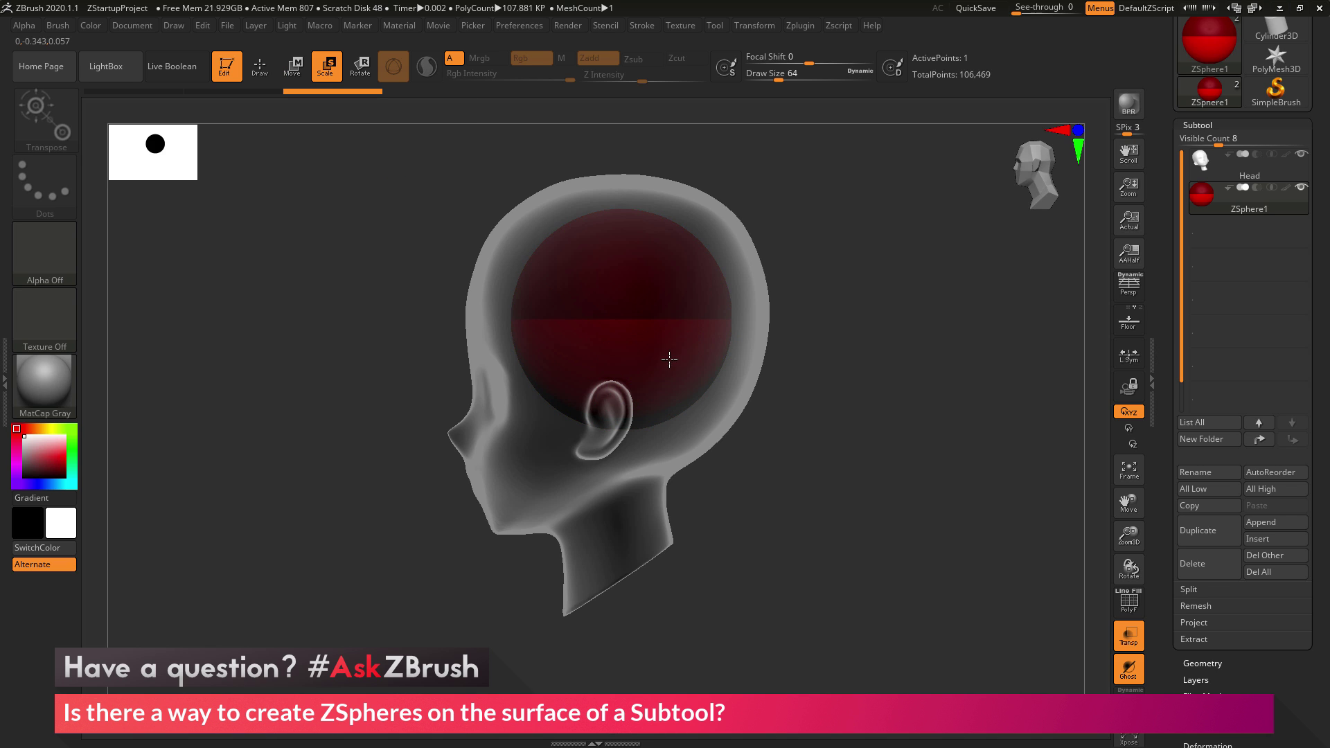
pyautogui.moveTo(668, 359); pyautogui.dragTo(429, 228)
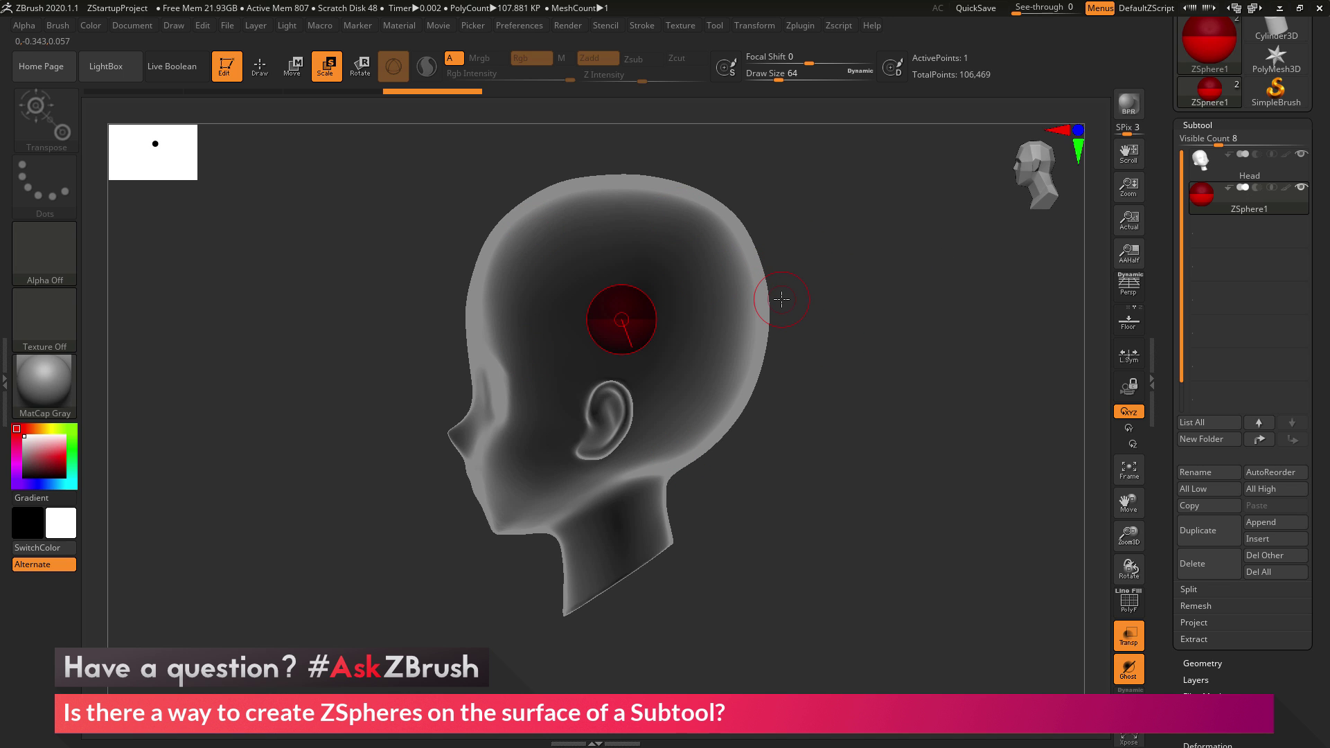
pyautogui.moveTo(836, 378); pyautogui.dragTo(907, 422)
# Step: Return to Draw mode with the Head solid, checking the small ZSphere inside the forehead
pyautogui.click(1129, 635)
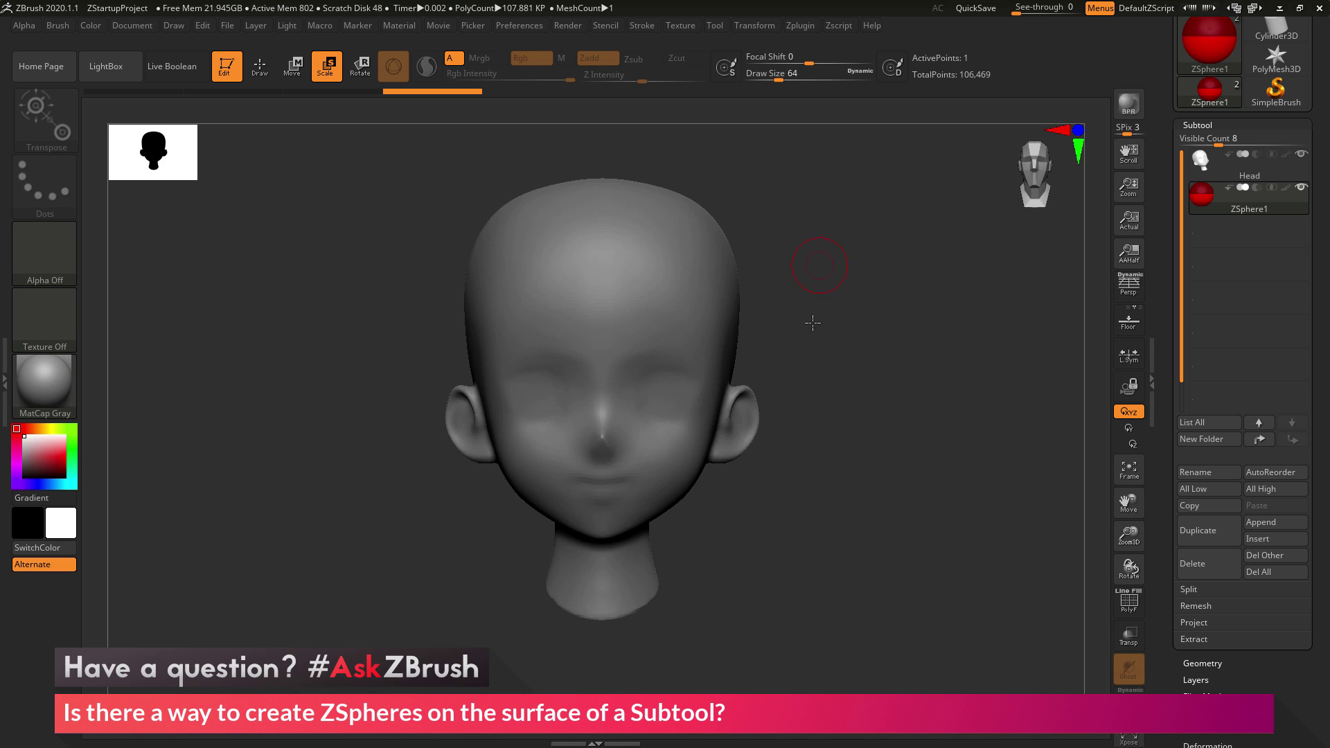
pyautogui.moveTo(897, 386); pyautogui.dragTo(797, 346)
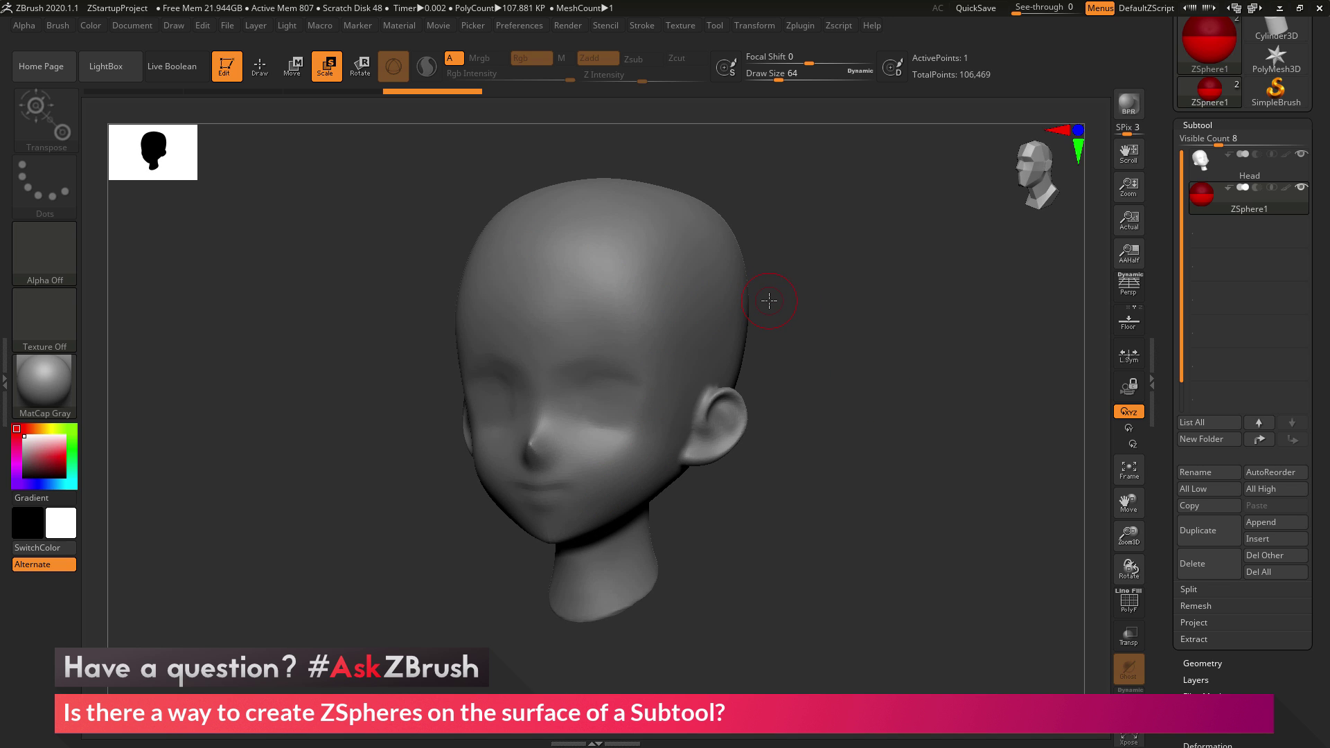
pyautogui.click(261, 74)
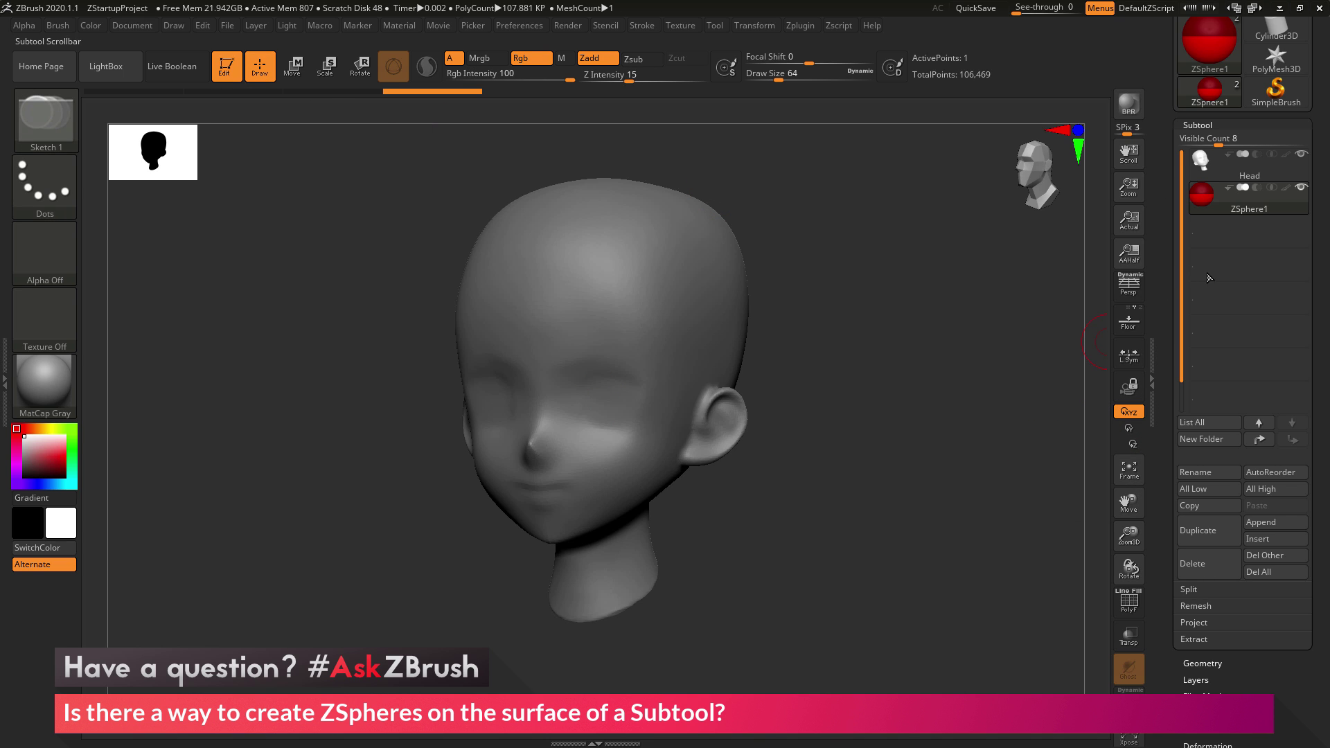
pyautogui.moveTo(870, 439); pyautogui.dragTo(868, 435)
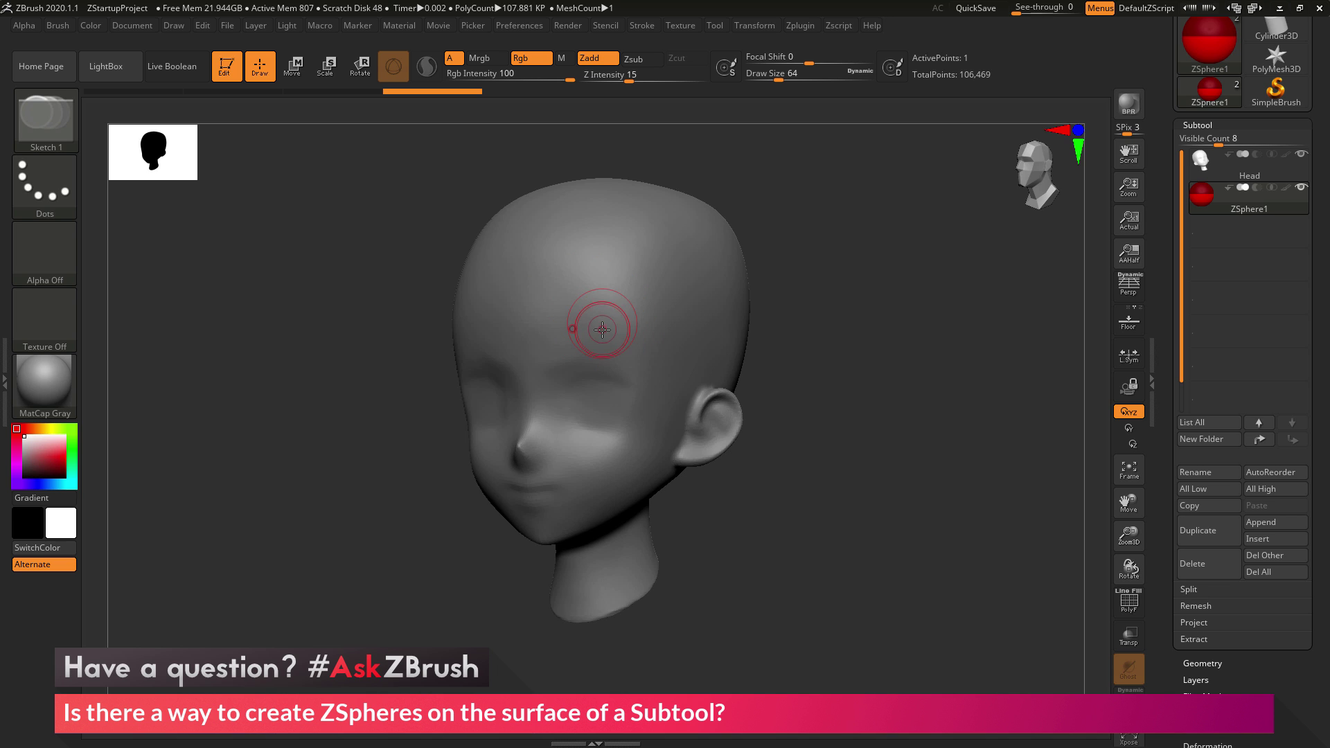
pyautogui.click(1128, 636)
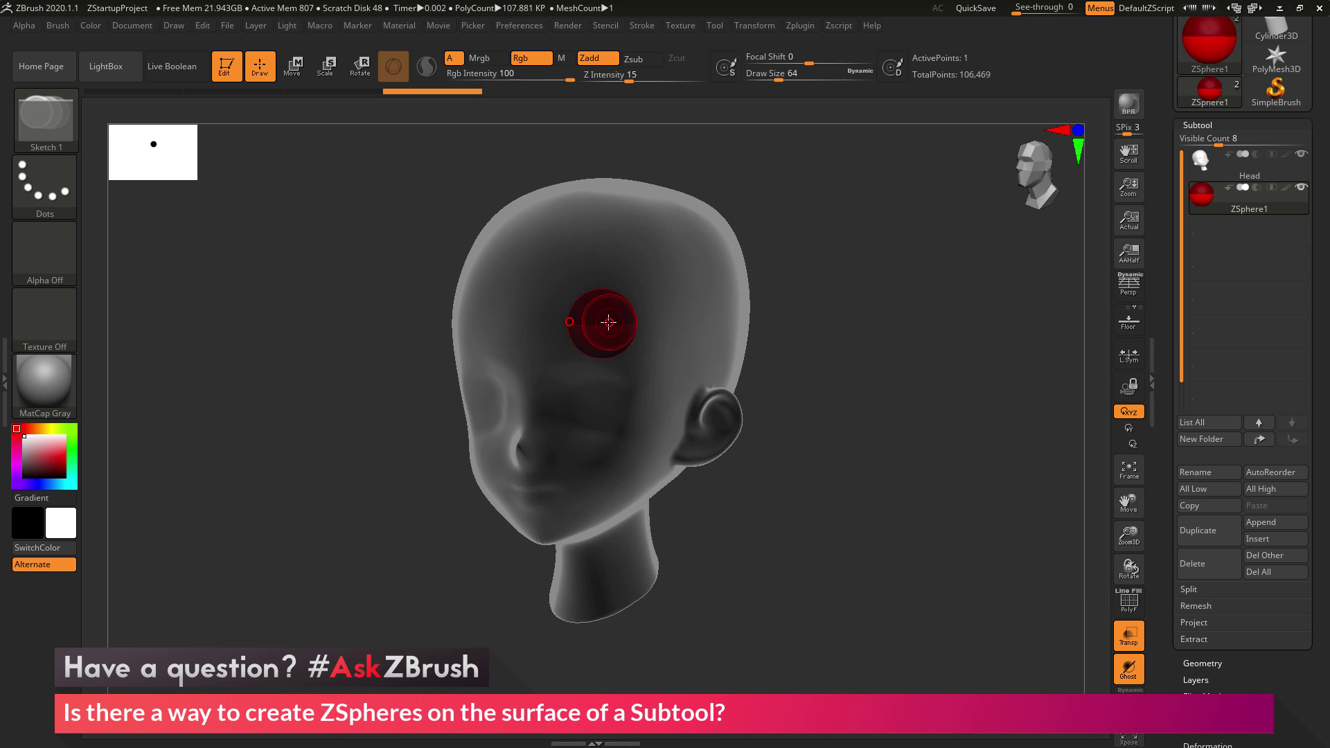
pyautogui.press('ctrl')
pyautogui.click(1128, 636)
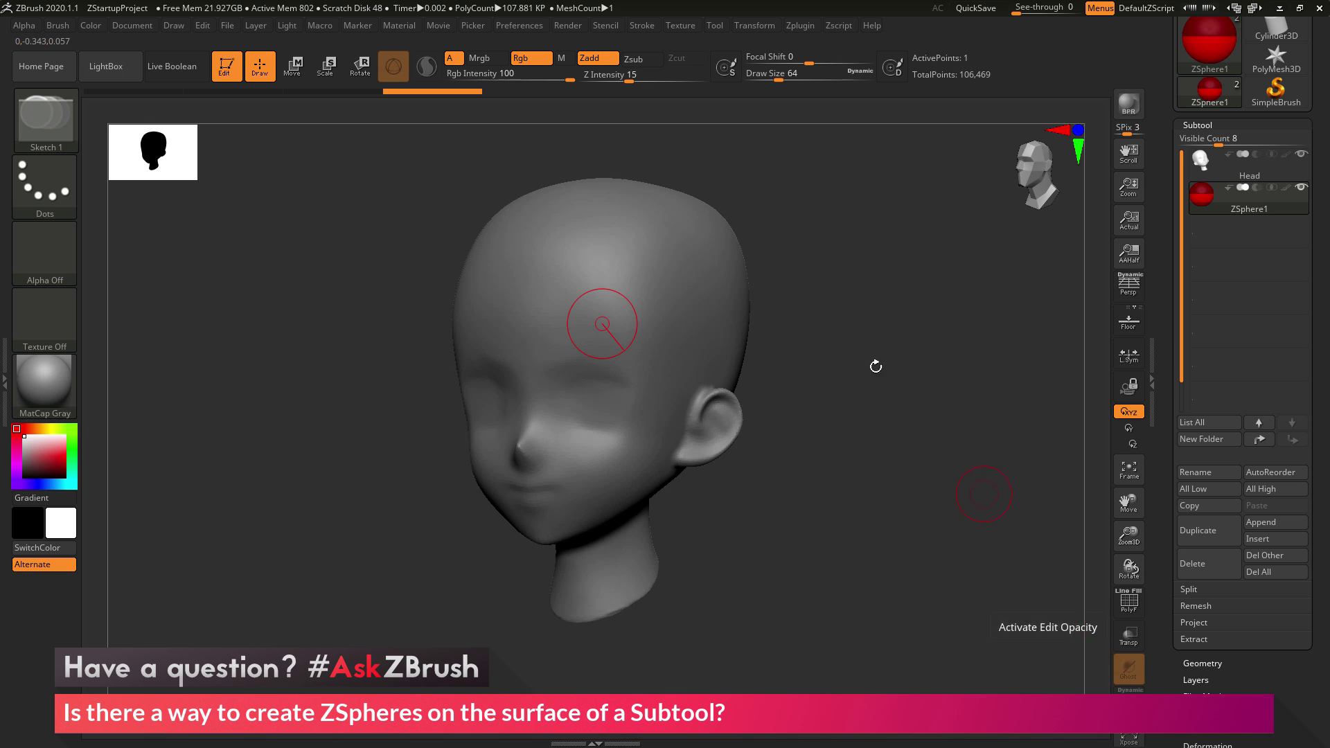
# Step: Place a ZSphere on the temple, frame the head, and extend the first link downward
pyautogui.click(688, 373)
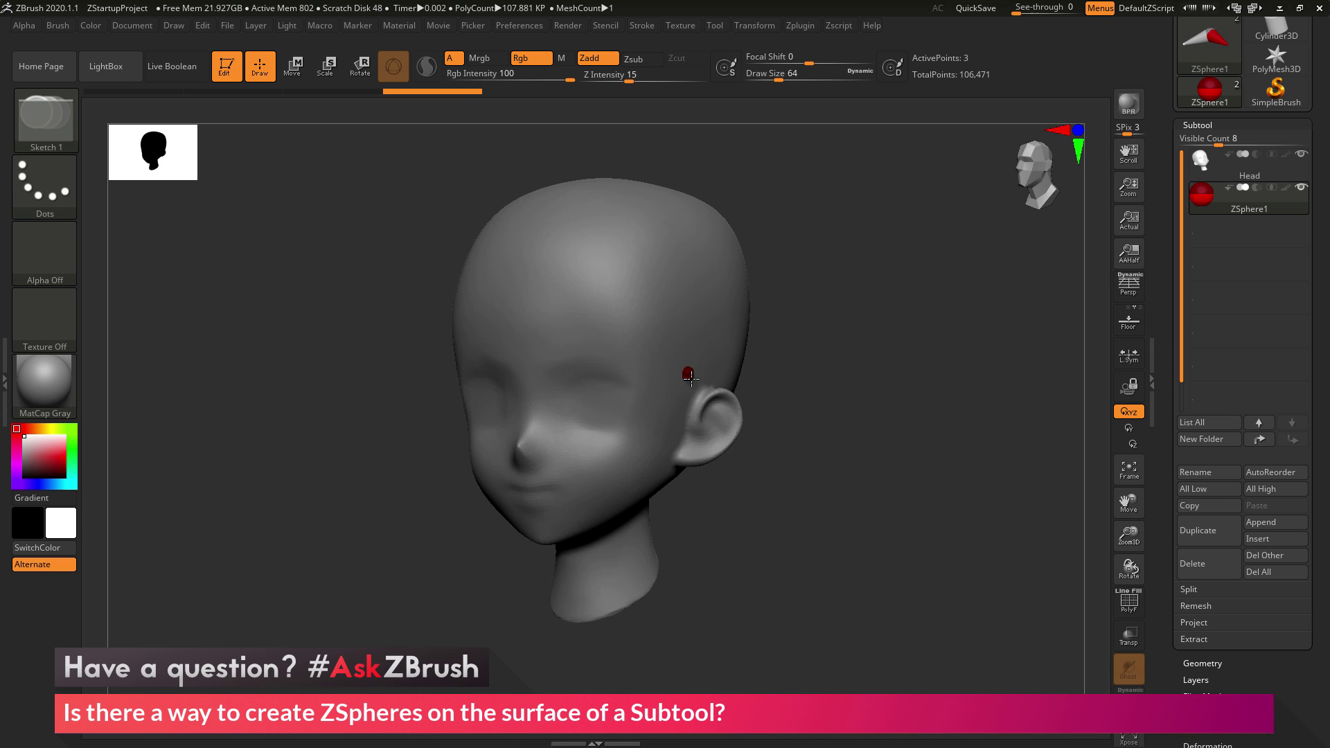
pyautogui.moveTo(941, 462); pyautogui.dragTo(942, 463)
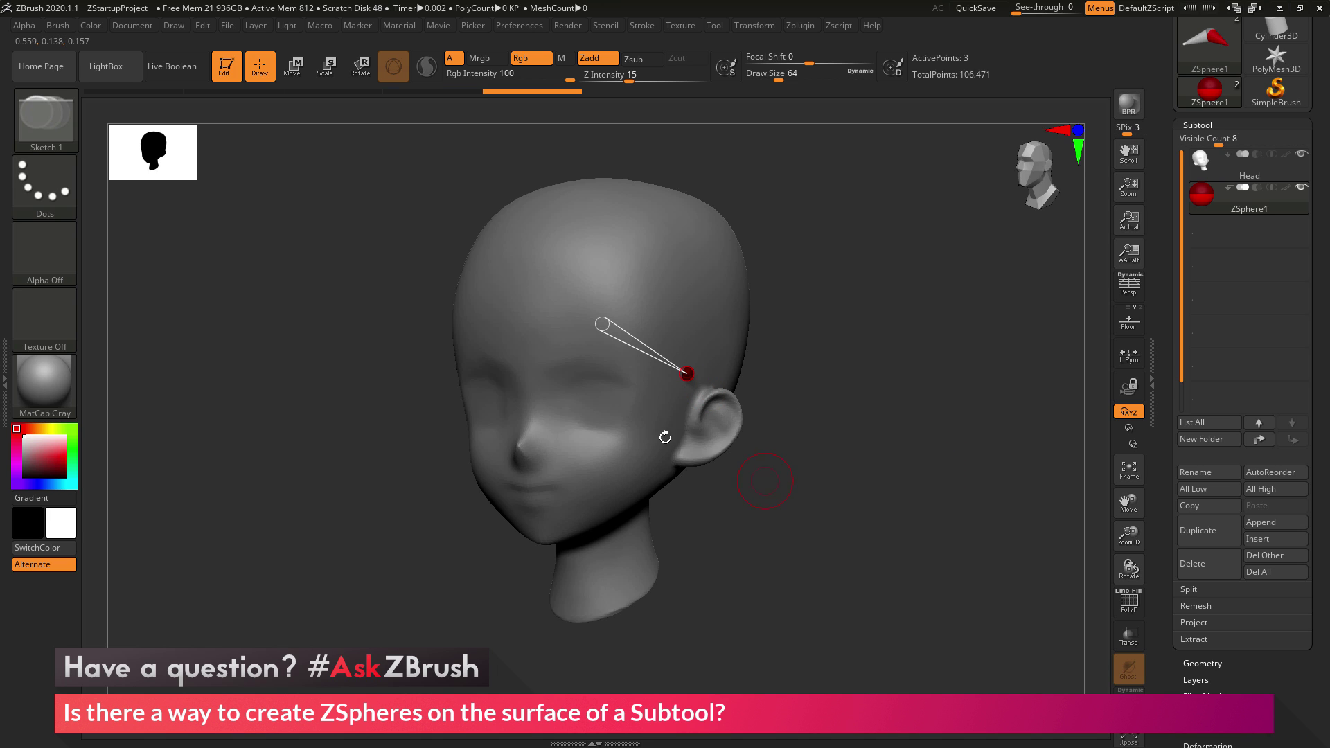
pyautogui.moveTo(987, 582); pyautogui.dragTo(1033, 570)
pyautogui.press('f')
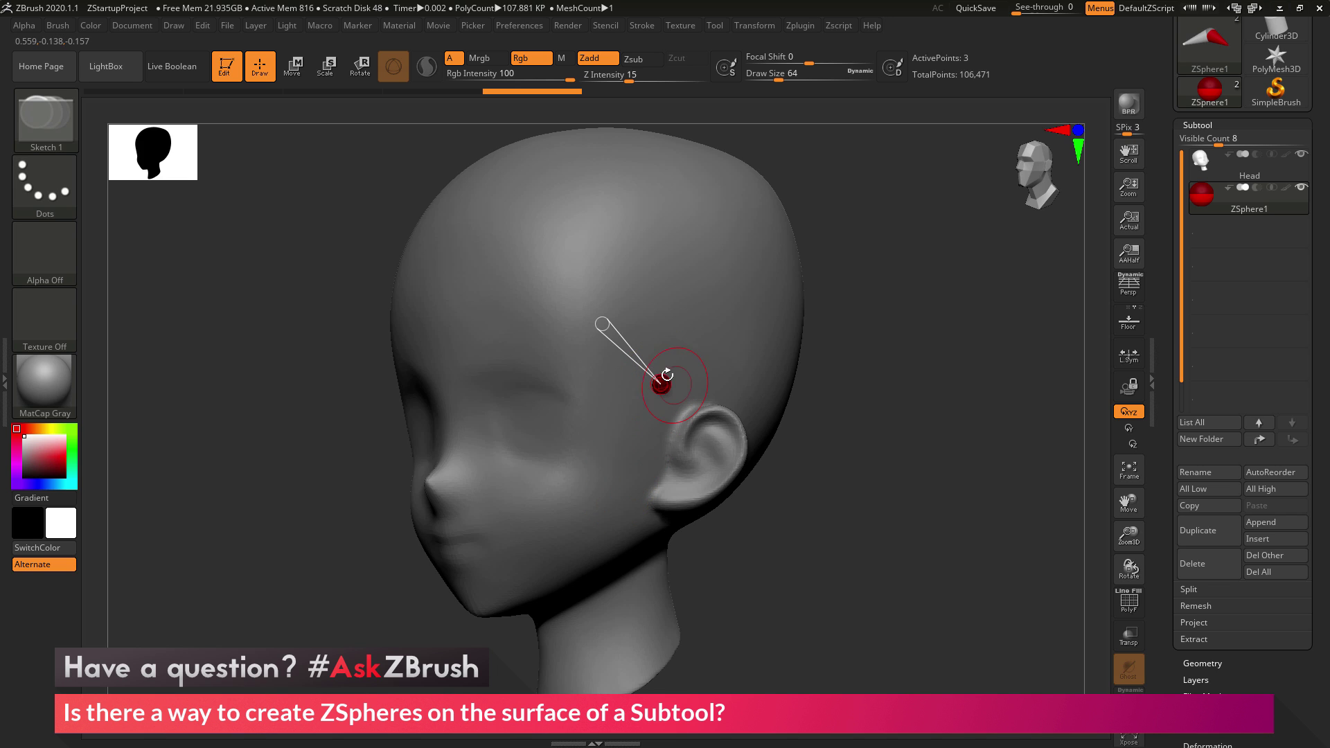
pyautogui.click(639, 469)
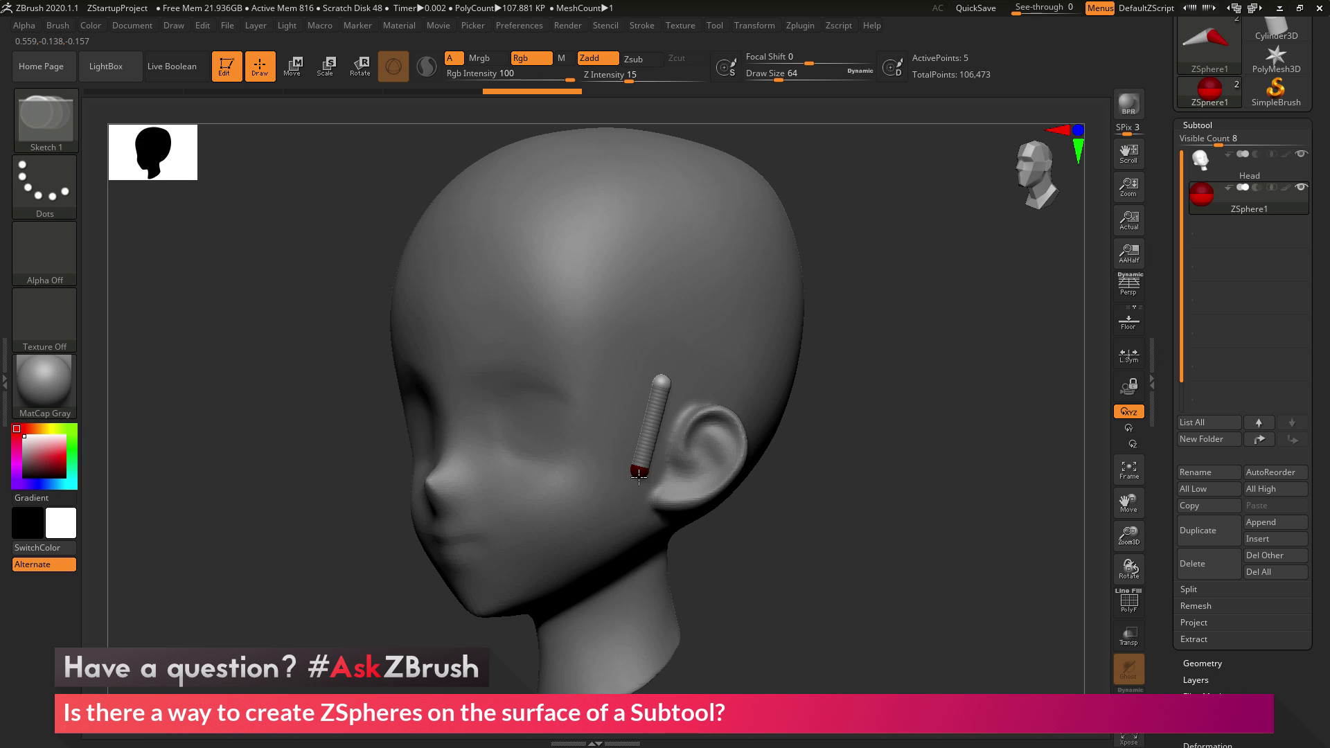
# Step: With preview off, chain ZSpheres down the jaw to the chin and back up the cheek toward the eye
pyautogui.press('a')
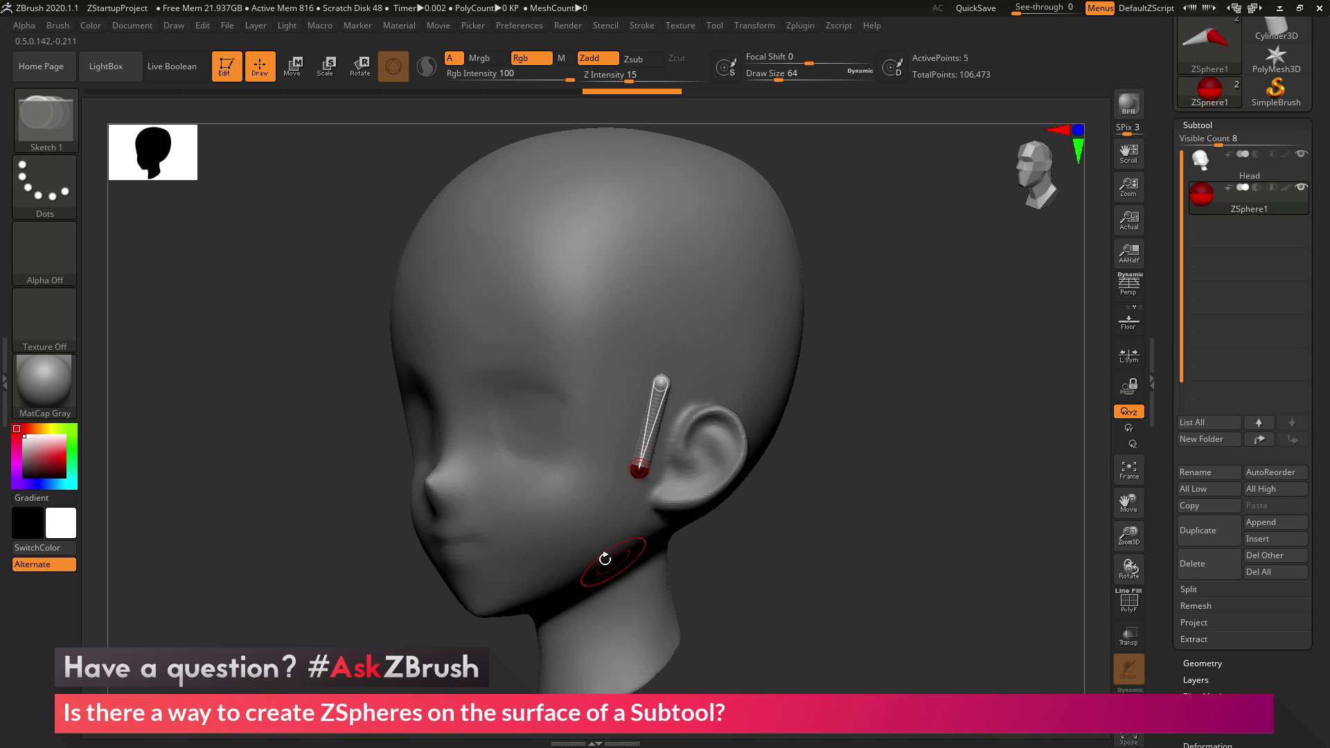
pyautogui.click(589, 522)
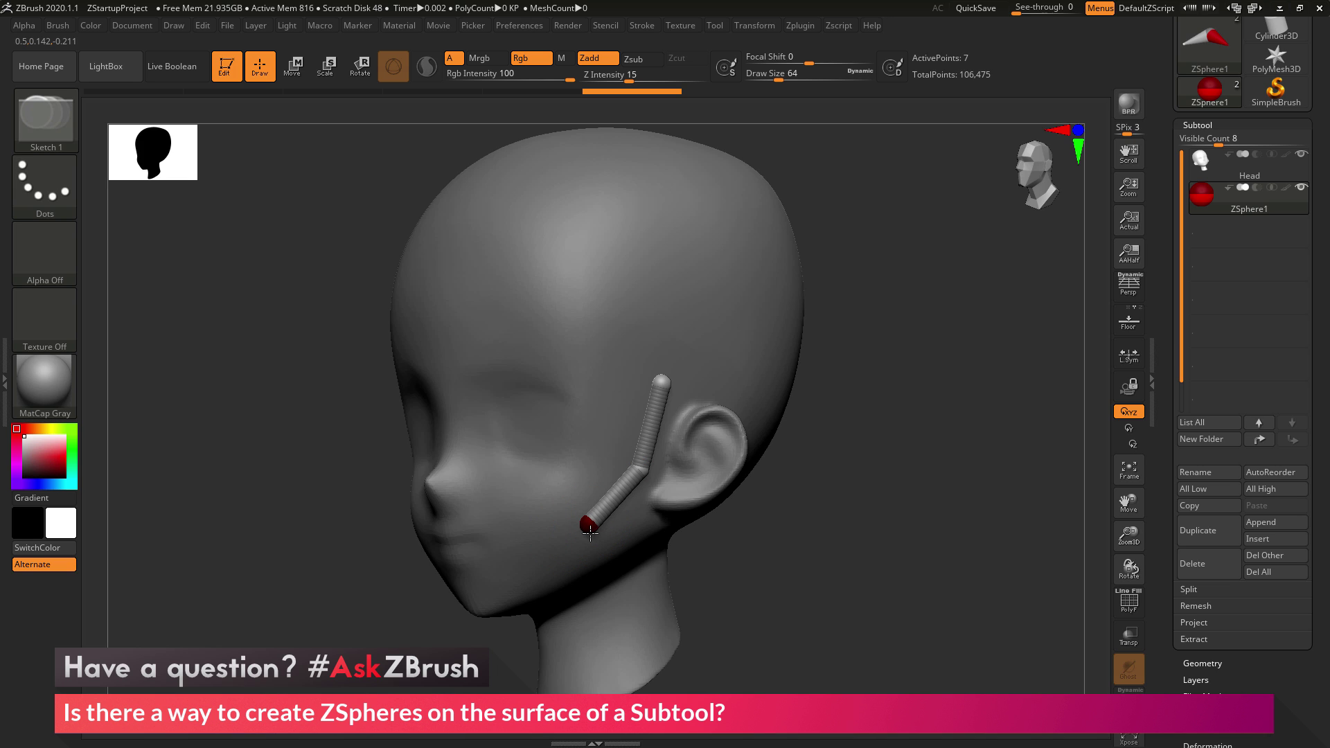
pyautogui.click(531, 562)
pyautogui.press('shift')
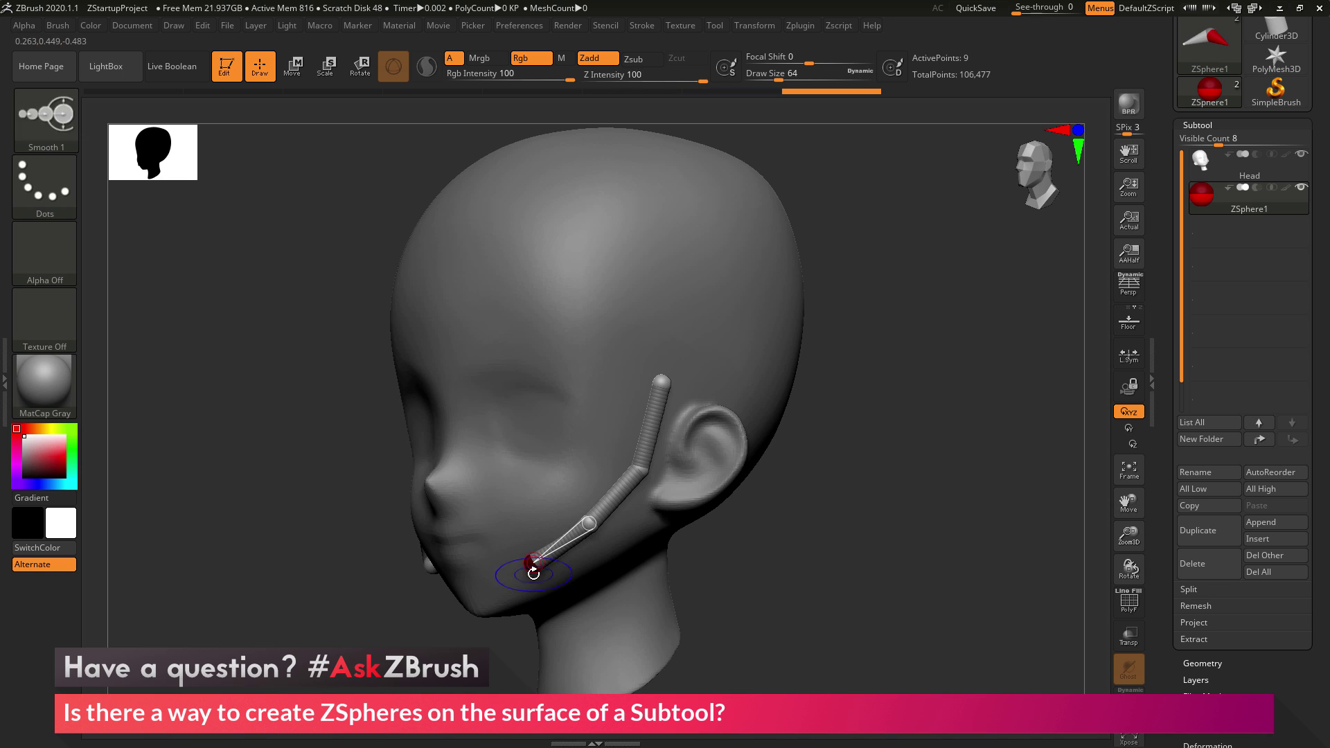
pyautogui.click(499, 514)
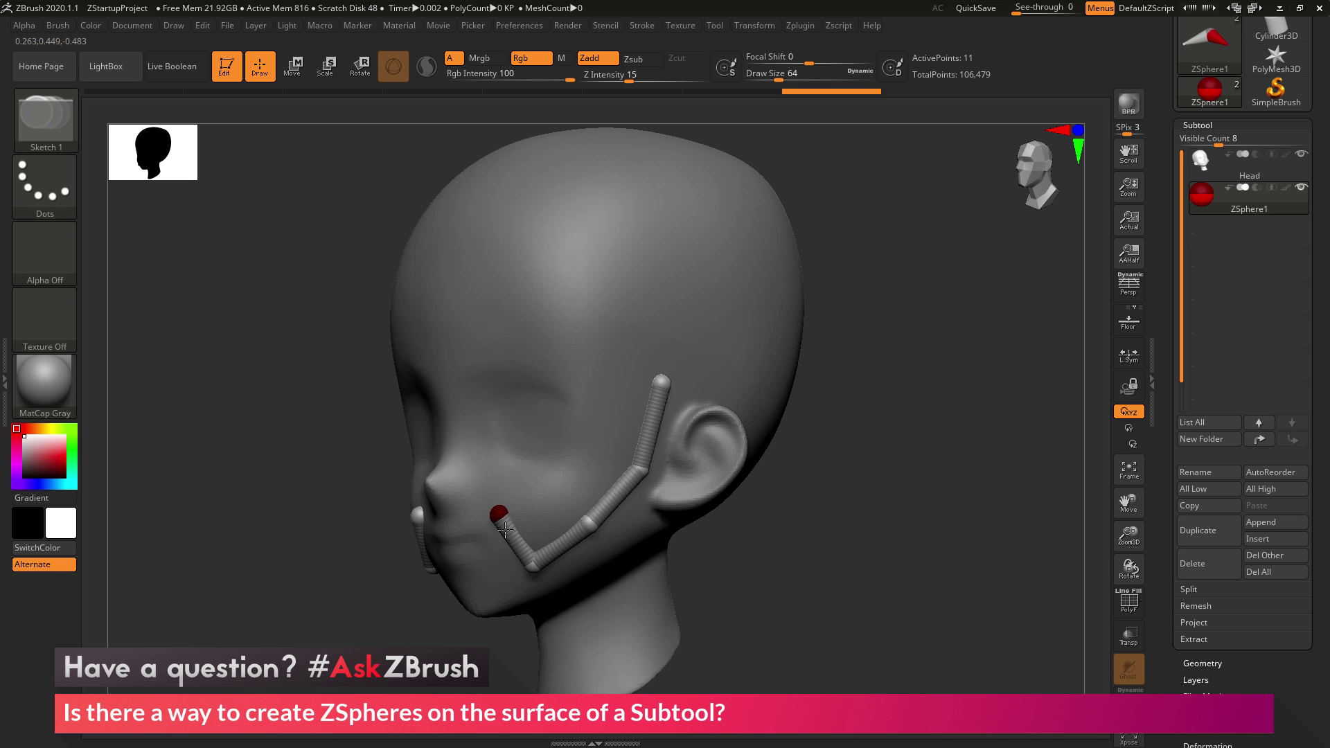
pyautogui.click(545, 472)
pyautogui.click(590, 429)
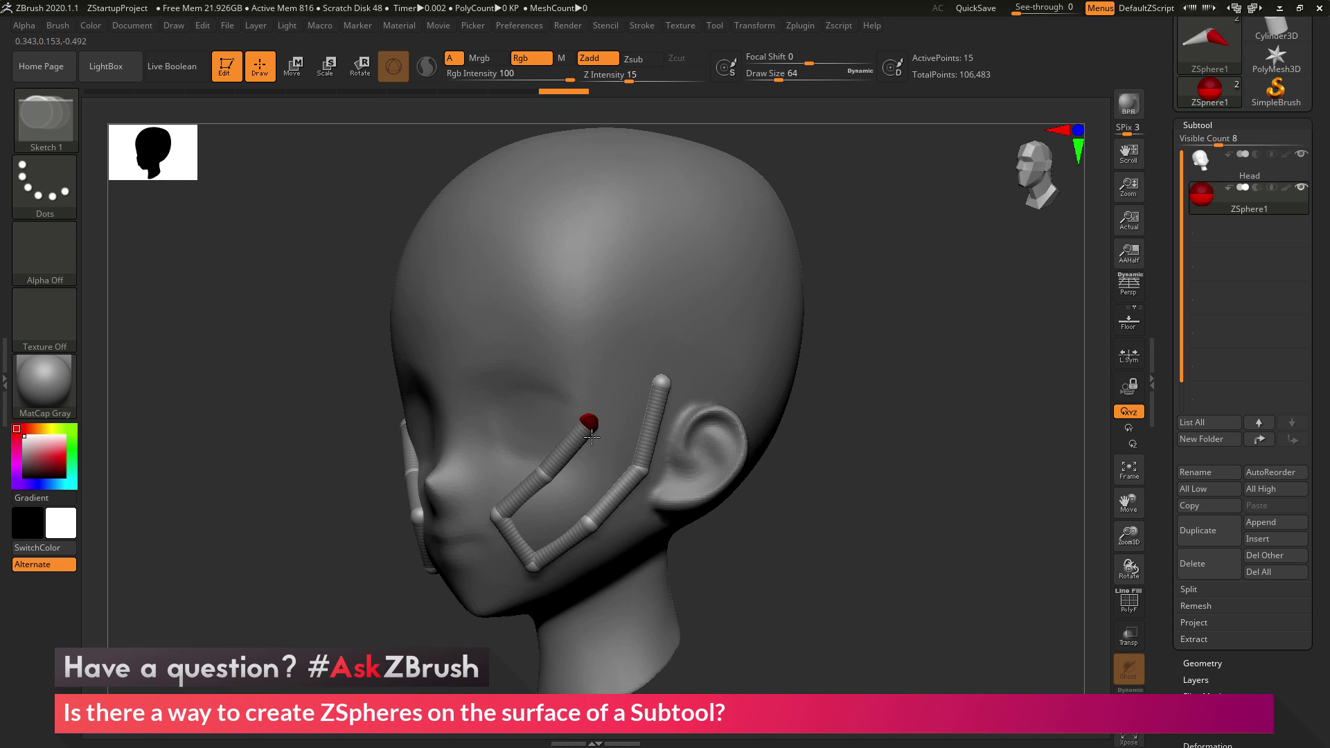
pyautogui.click(570, 379)
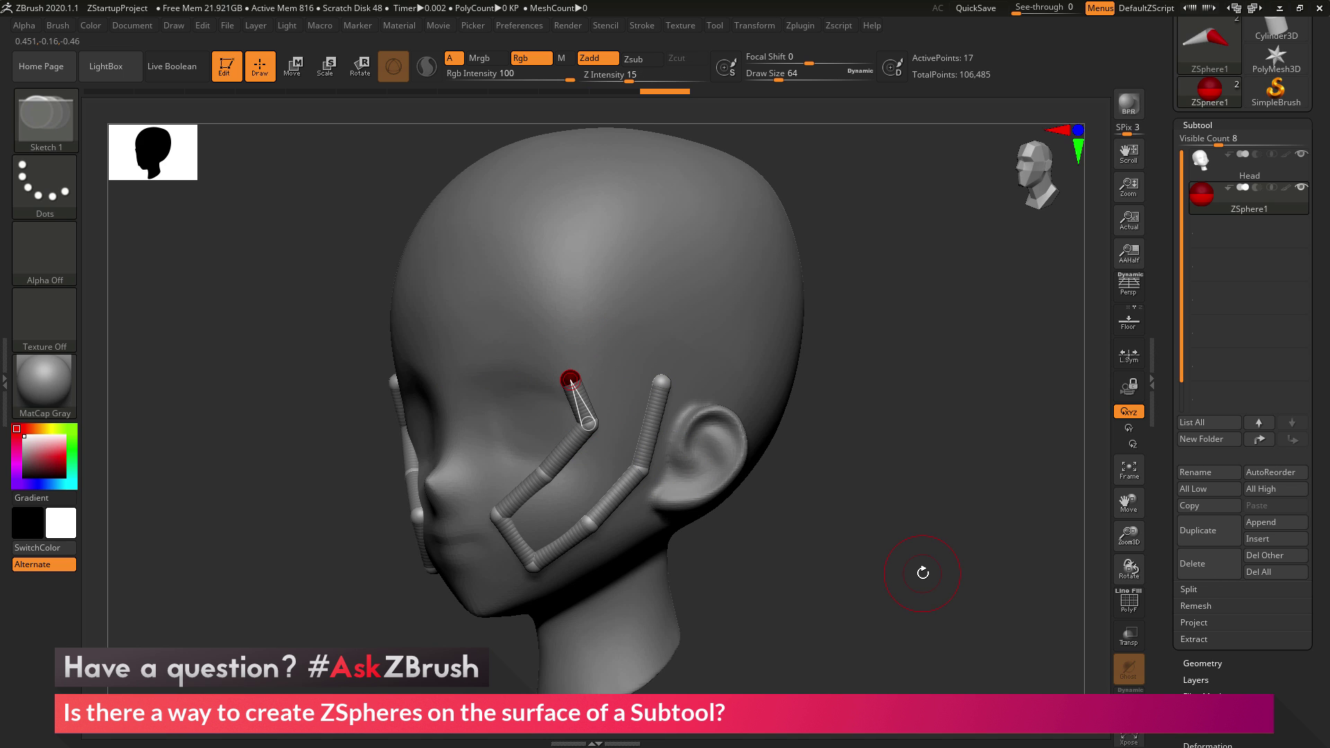
# Step: Branch a new ZSphere chain from the mid-cheek sphere along the cheek to behind the ear
pyautogui.moveTo(914, 518)
pyautogui.mouseDown()
pyautogui.moveTo(943, 517)
pyautogui.moveTo(912, 499)
pyautogui.moveTo(914, 470)
pyautogui.mouseUp()
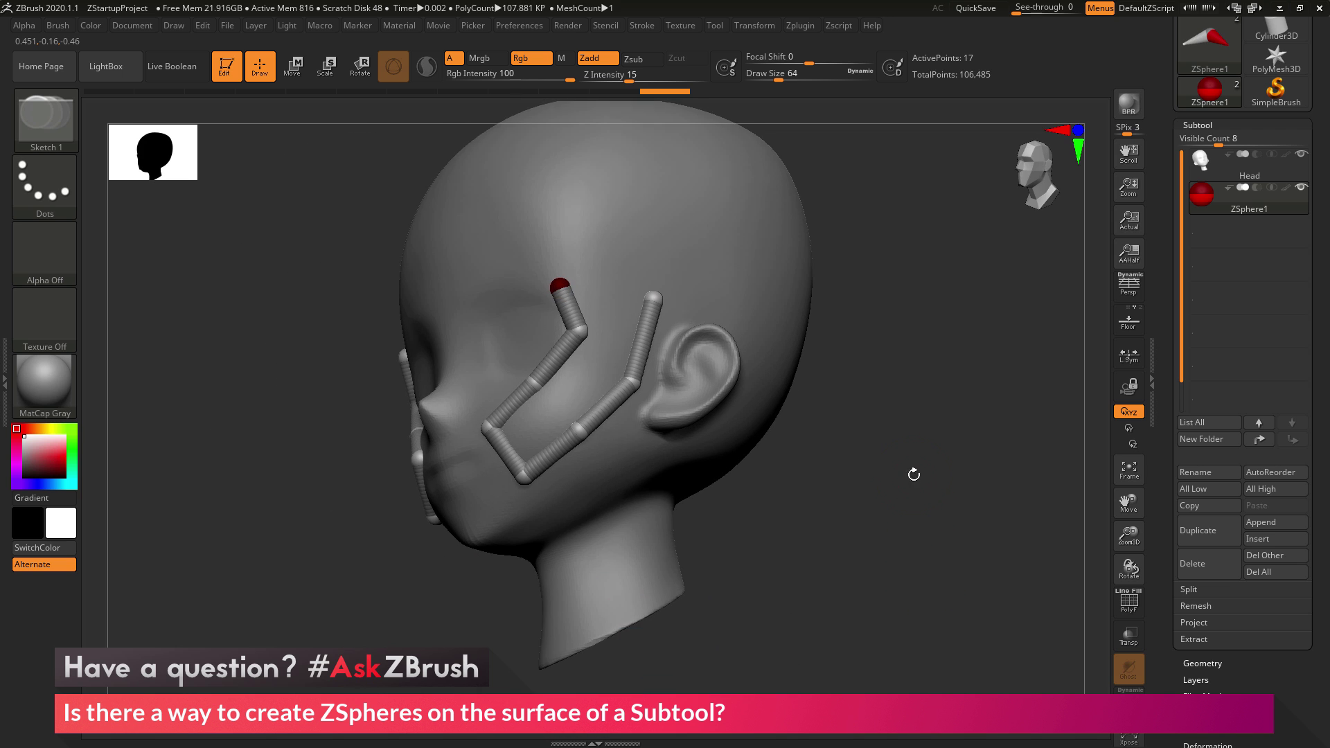
pyautogui.press('ctrl')
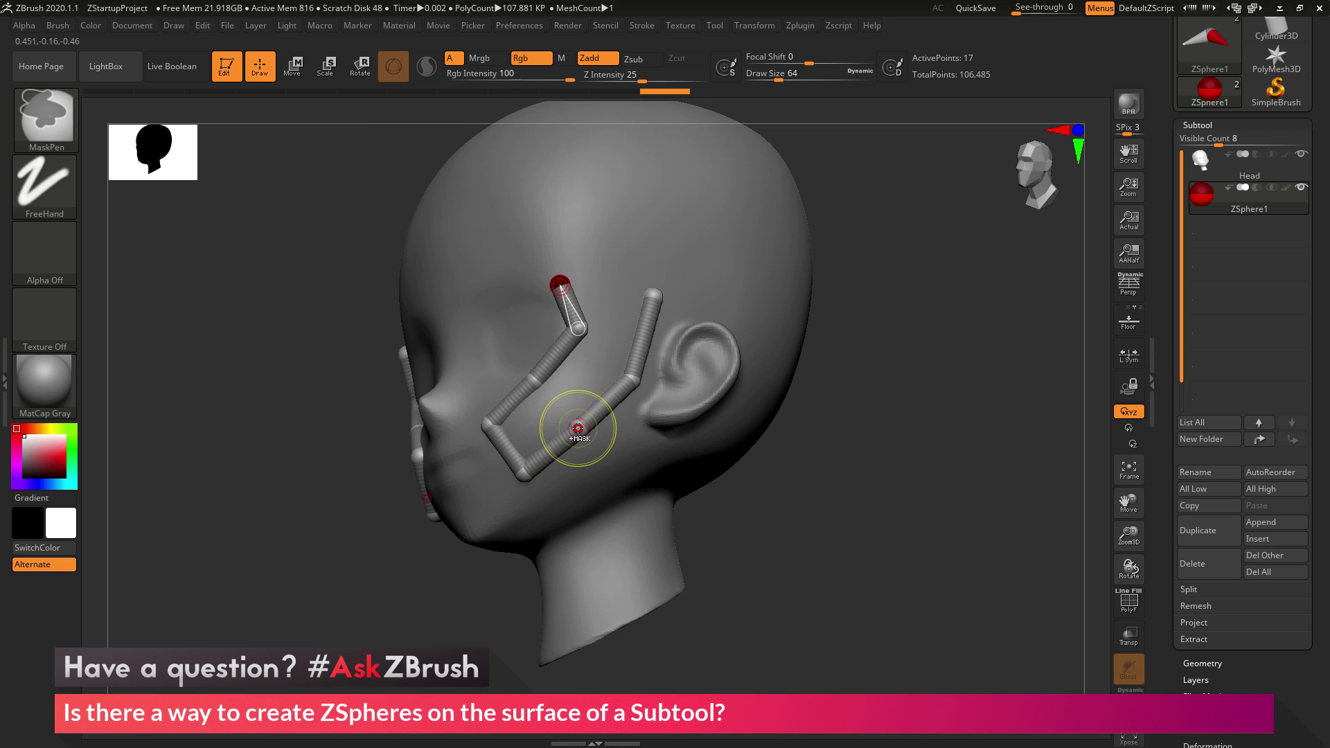
pyautogui.keyDown('ctrl'); pyautogui.click(579, 428); pyautogui.keyUp('ctrl')
pyautogui.moveTo(856, 550)
pyautogui.mouseDown()
pyautogui.moveTo(804, 499)
pyautogui.moveTo(735, 520)
pyautogui.mouseUp()
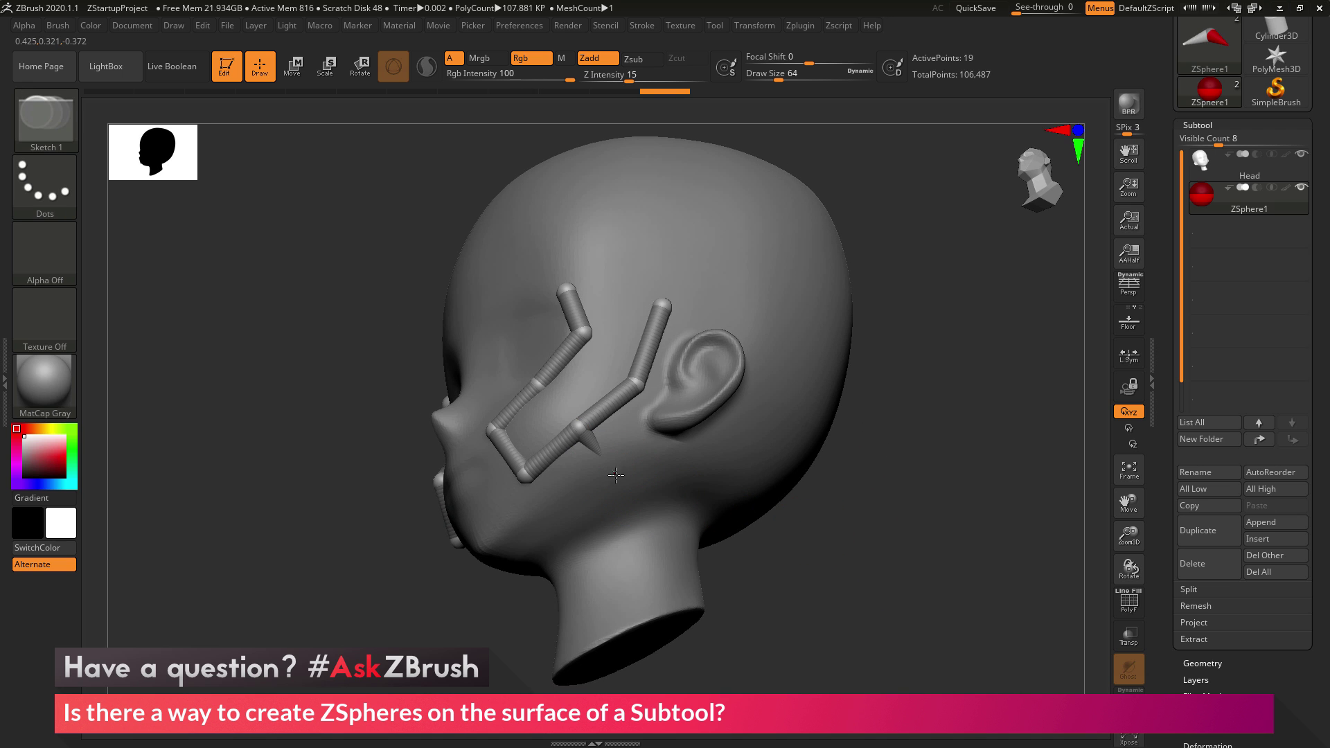
pyautogui.click(615, 473)
pyautogui.click(696, 478)
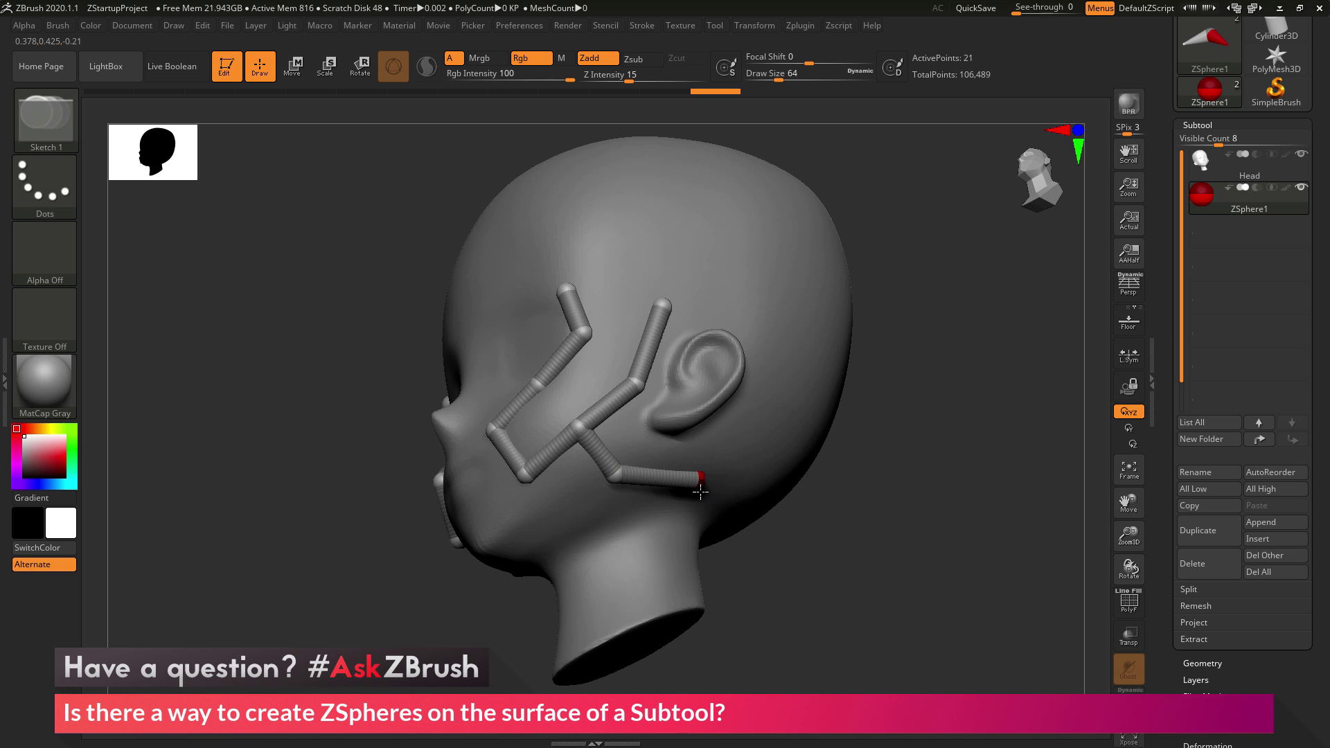
pyautogui.moveTo(852, 554)
pyautogui.mouseDown()
pyautogui.moveTo(879, 550)
pyautogui.moveTo(831, 527)
pyautogui.mouseUp()
pyautogui.click(777, 454)
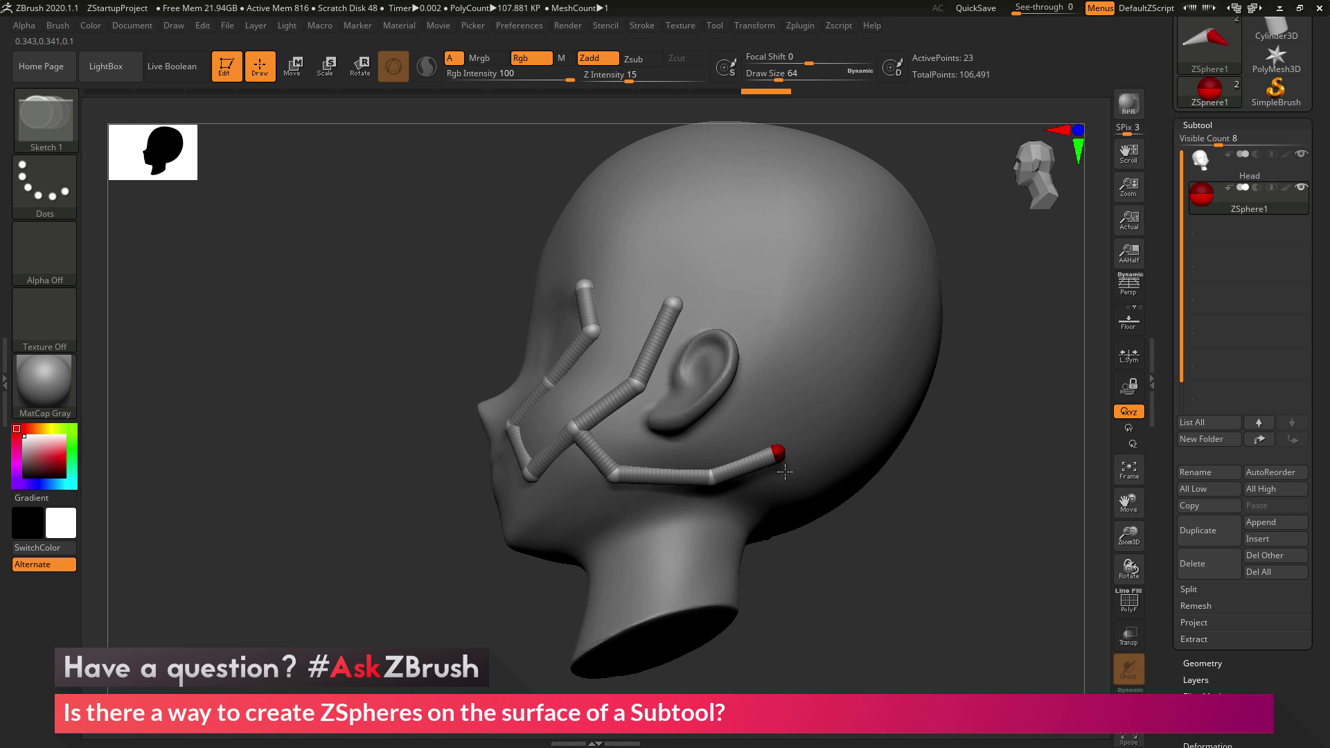
pyautogui.click(808, 378)
# Step: Continue the branch up the side of the head, over the top, and down the back
pyautogui.moveTo(831, 300); pyautogui.dragTo(825, 299)
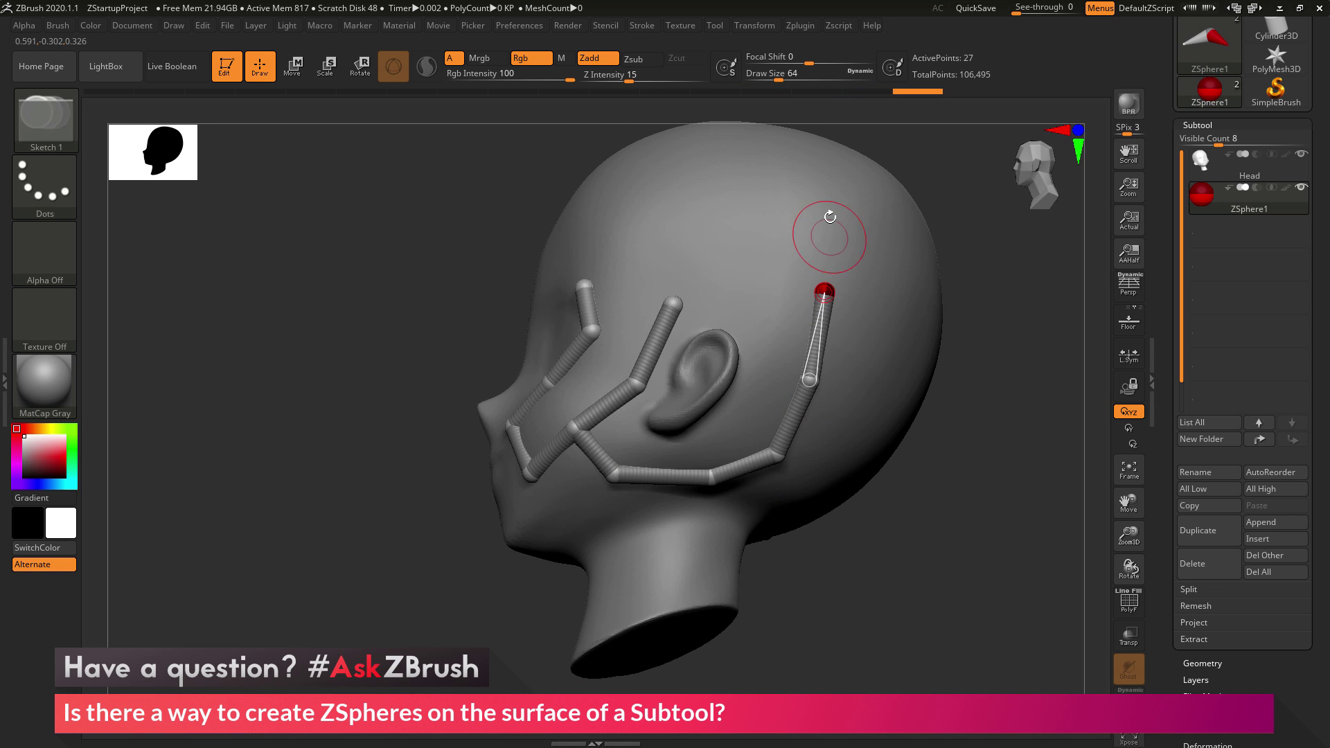
pyautogui.moveTo(828, 208); pyautogui.dragTo(832, 197)
pyautogui.moveTo(970, 312)
pyautogui.mouseDown()
pyautogui.moveTo(899, 409)
pyautogui.moveTo(778, 277)
pyautogui.mouseUp()
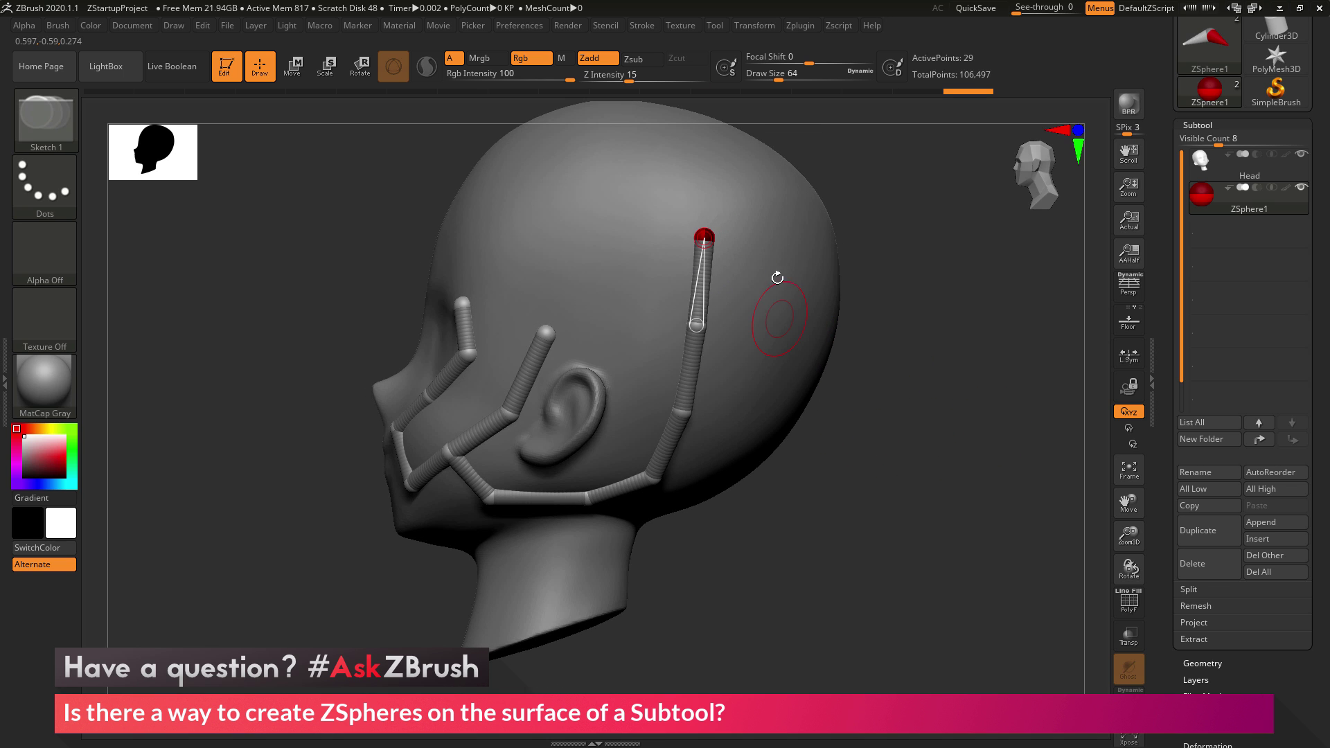
pyautogui.click(776, 239)
pyautogui.click(779, 317)
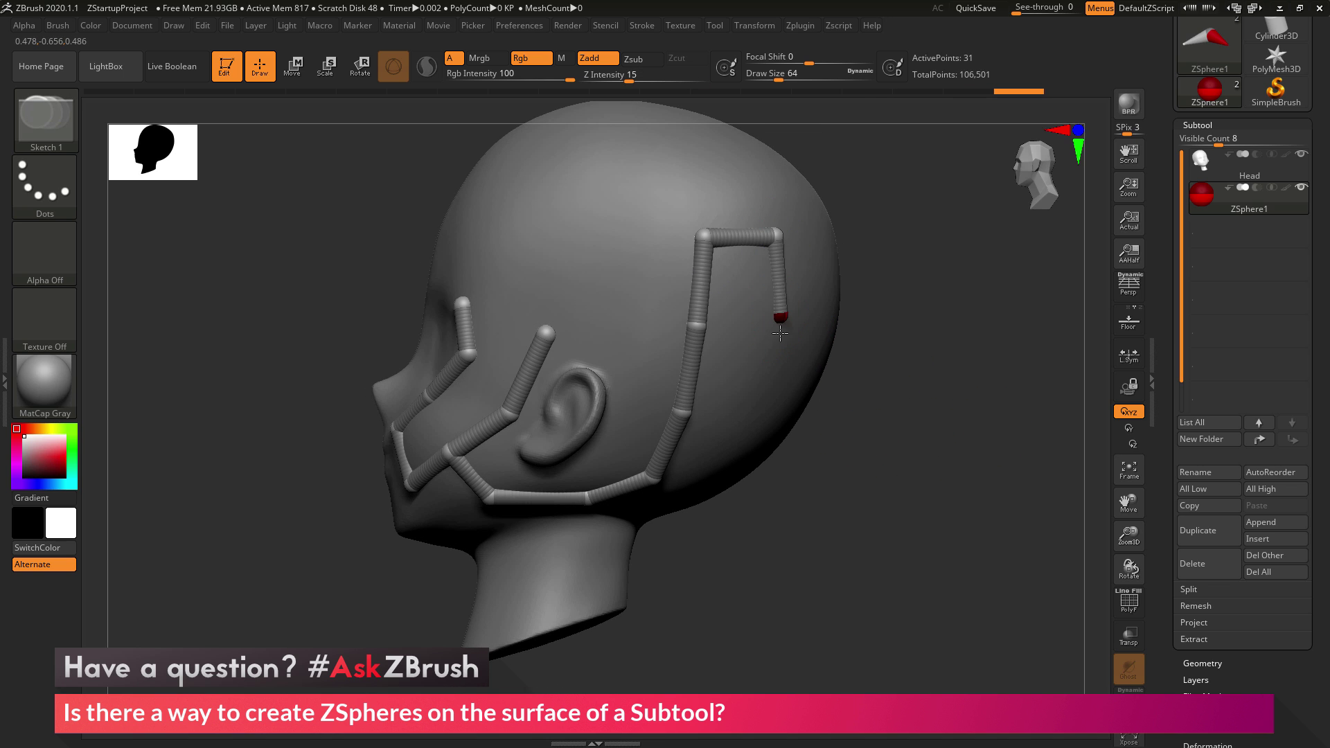
pyautogui.click(772, 367)
pyautogui.click(752, 419)
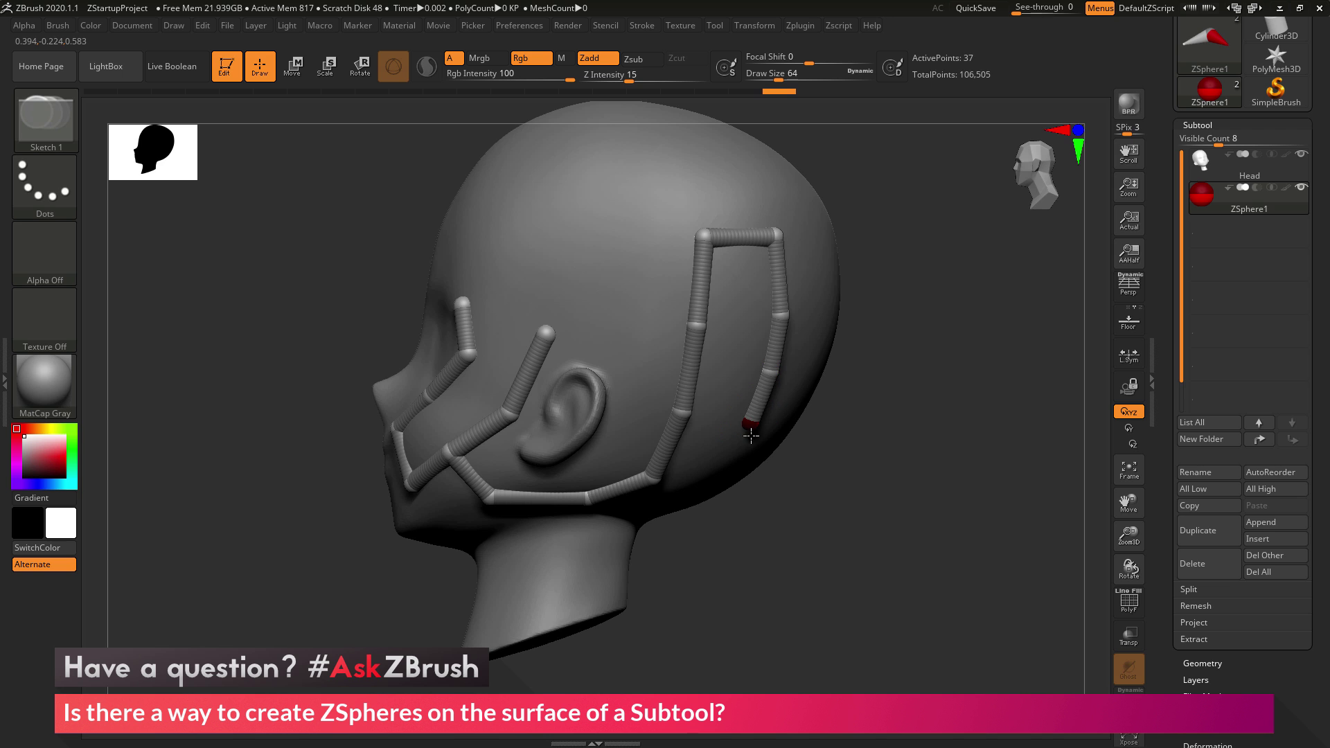
pyautogui.moveTo(1036, 512); pyautogui.dragTo(932, 349)
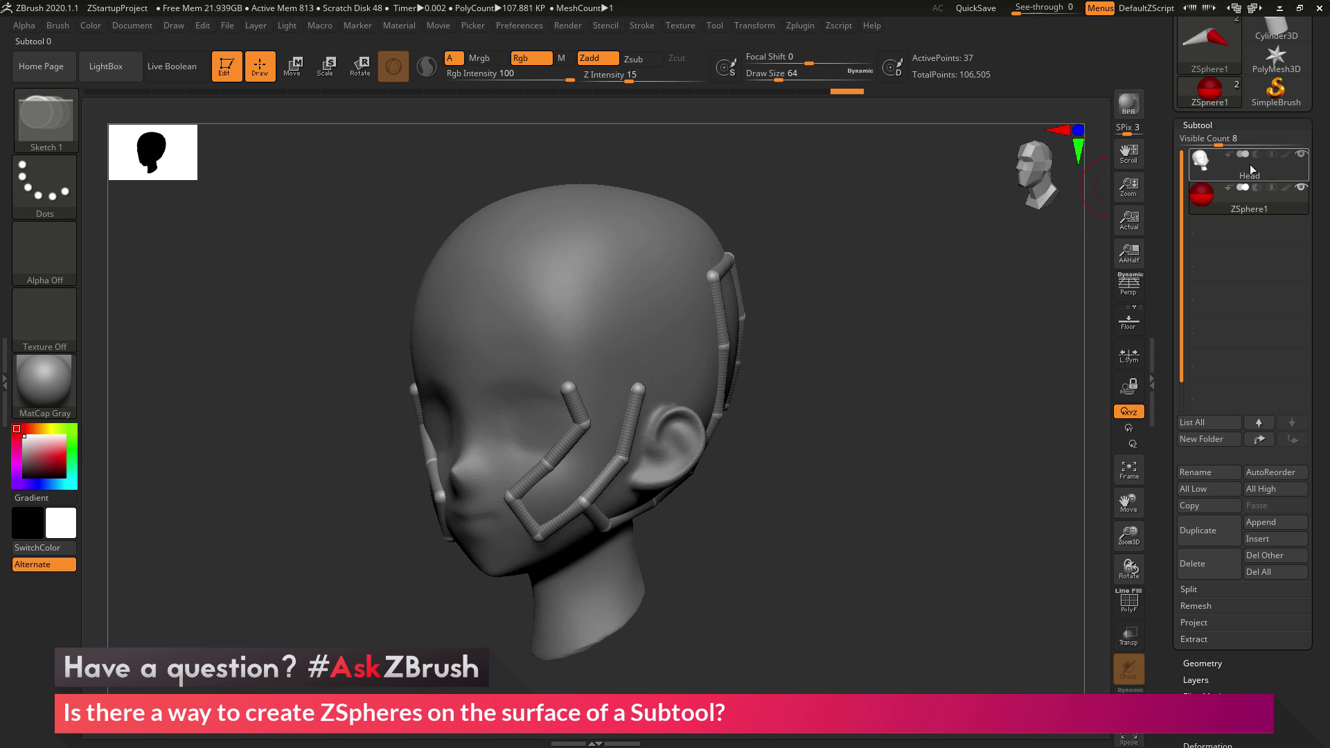
pyautogui.moveTo(1272, 168)
pyautogui.moveTo(1225, 198)
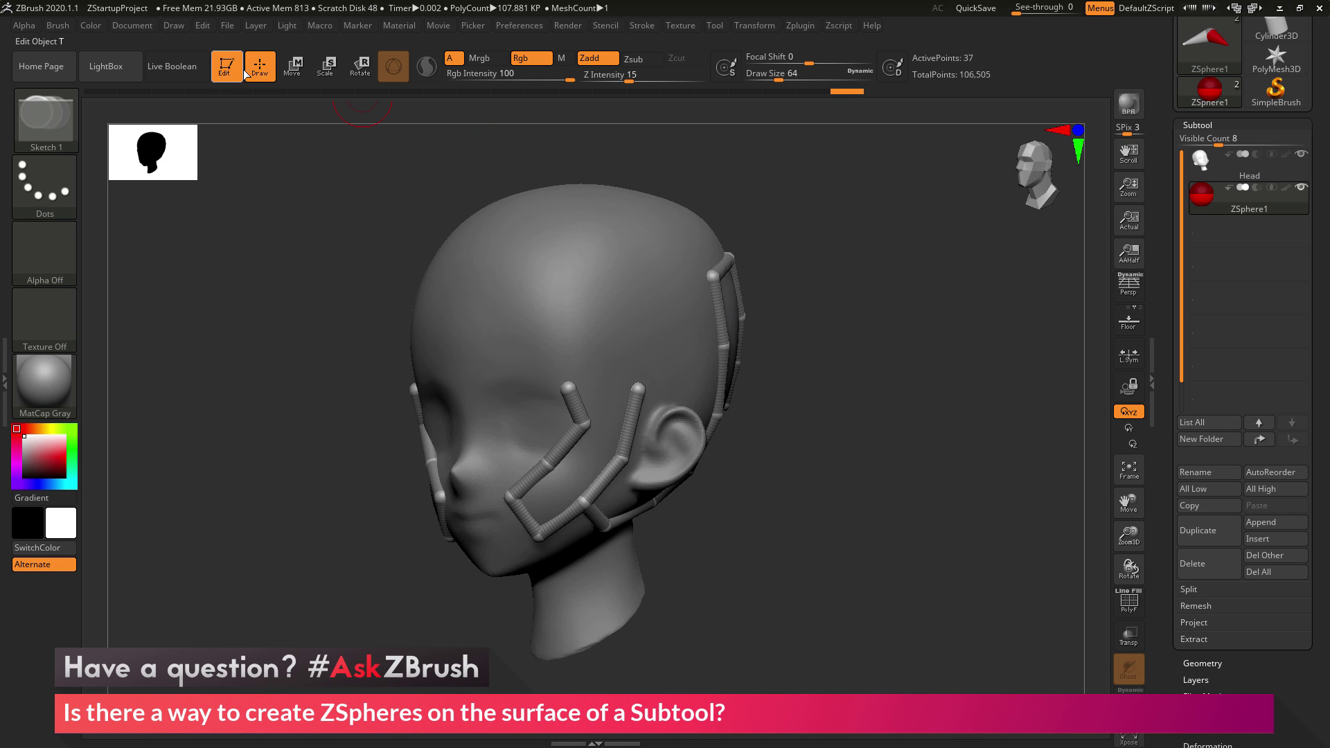
# Step: Sketch a new ZSphere branch from the back chain across the scalp, curving down toward the ear
pyautogui.moveTo(591, 246); pyautogui.dragTo(638, 216, button='right')
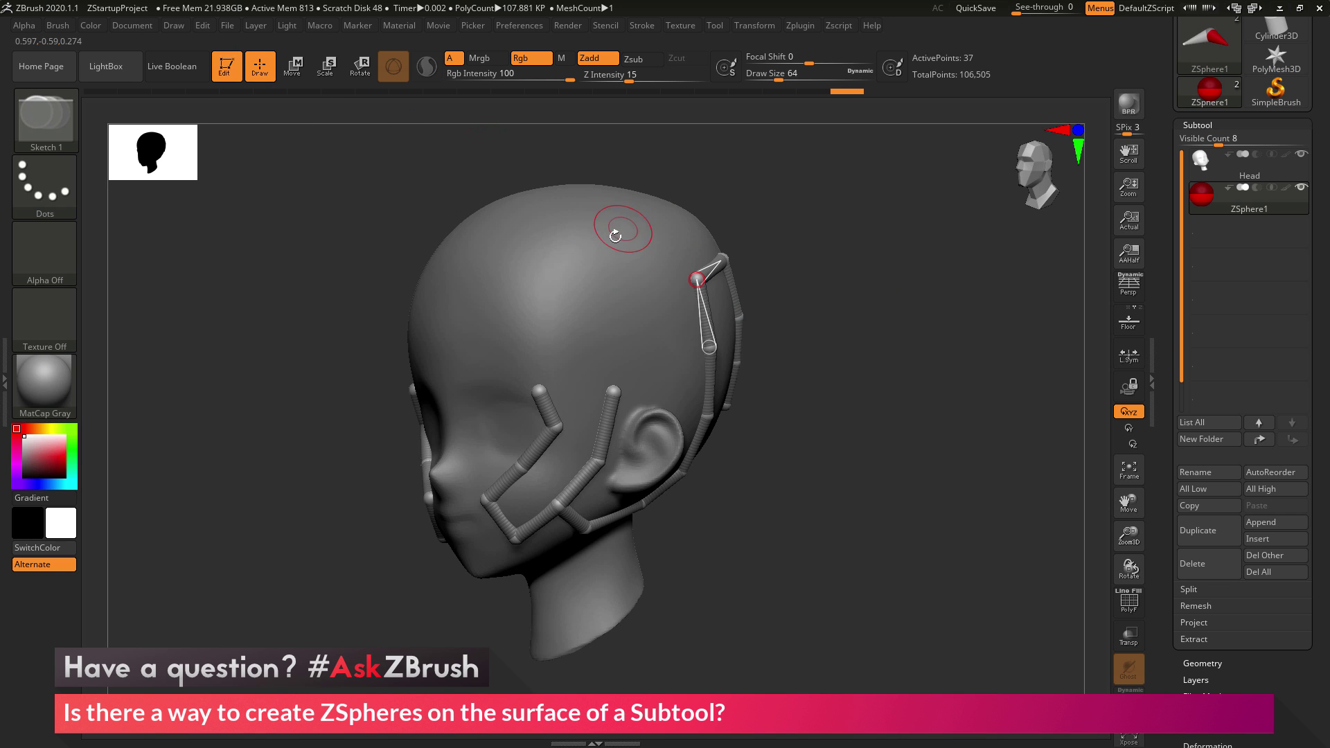
pyautogui.click(629, 225)
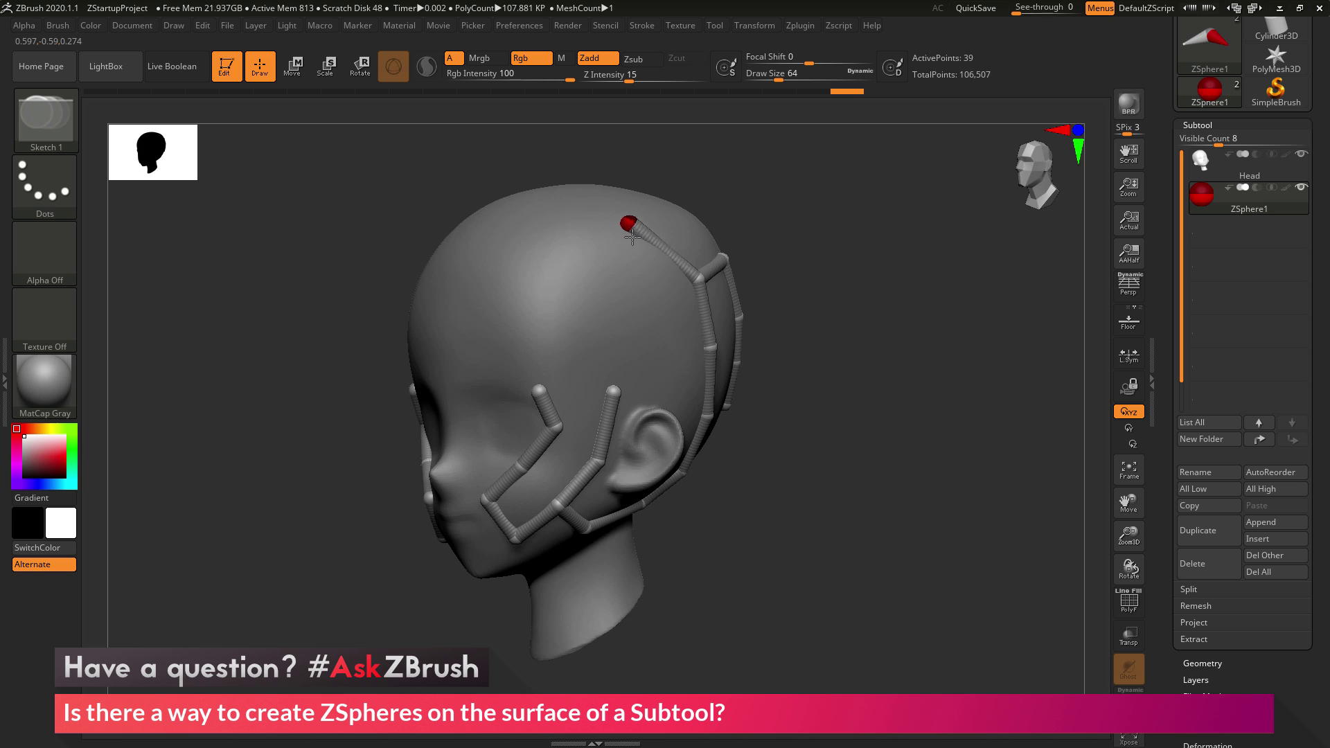
pyautogui.click(643, 300)
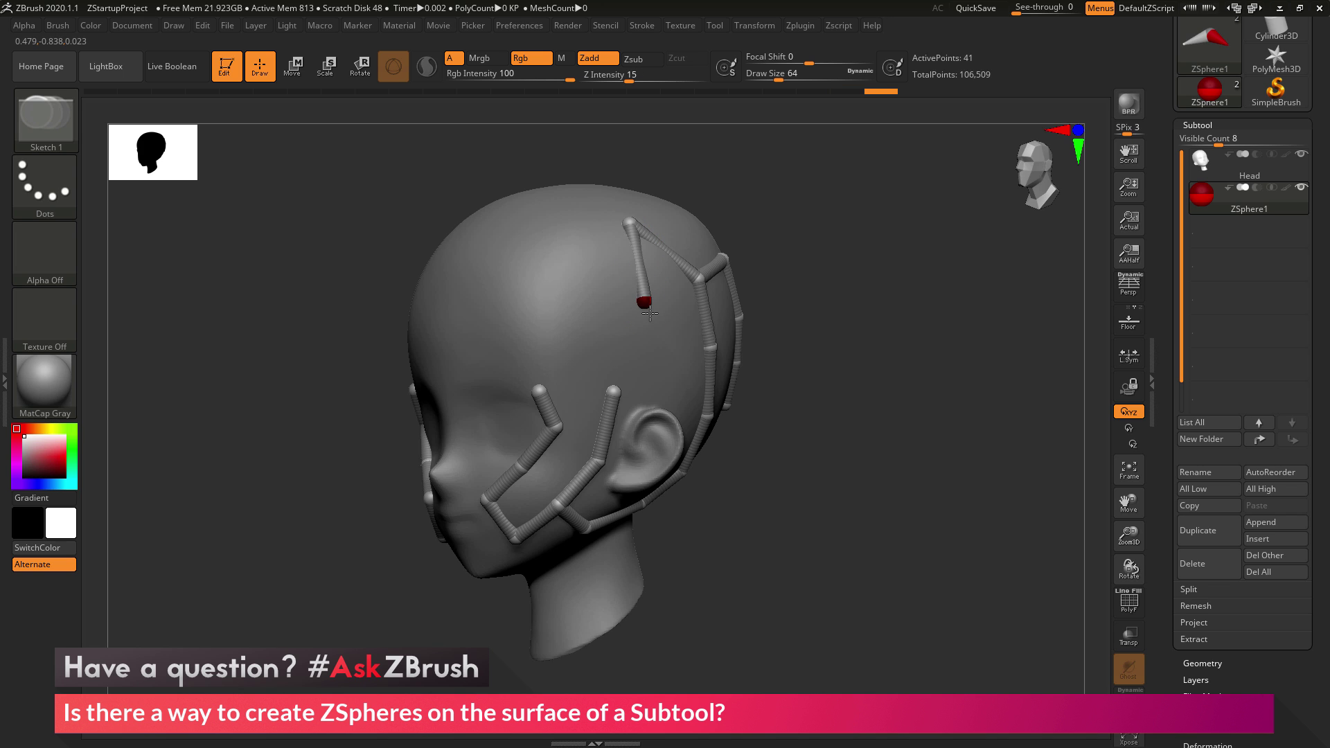
pyautogui.click(670, 341)
pyautogui.moveTo(723, 401)
pyautogui.mouseDown(button='right')
pyautogui.moveTo(650, 394)
pyautogui.moveTo(900, 323)
pyautogui.mouseUp(button='right')
pyautogui.click(679, 391)
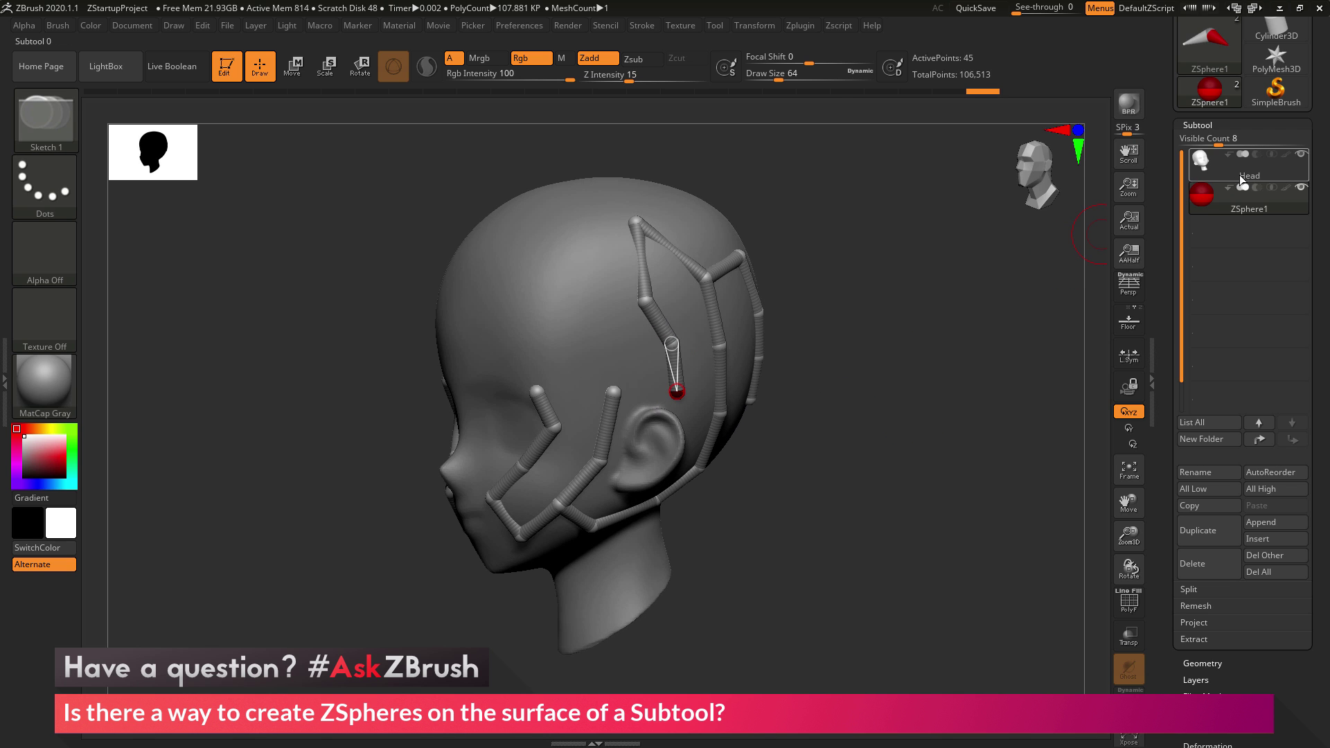
pyautogui.moveTo(843, 416); pyautogui.dragTo(798, 421, button='right')
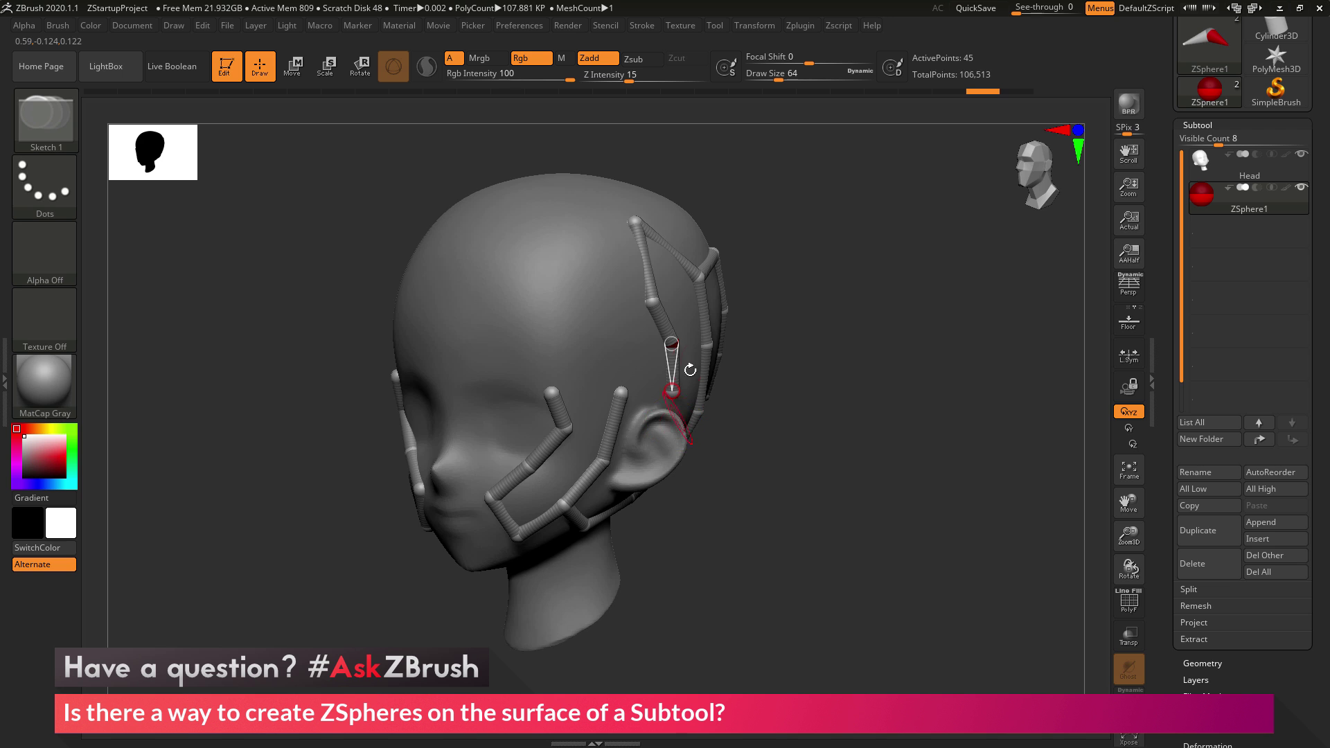
pyautogui.moveTo(912, 416)
pyautogui.mouseDown(button='right')
pyautogui.moveTo(939, 413)
pyautogui.moveTo(945, 392)
pyautogui.moveTo(900, 410)
pyautogui.mouseUp(button='right')
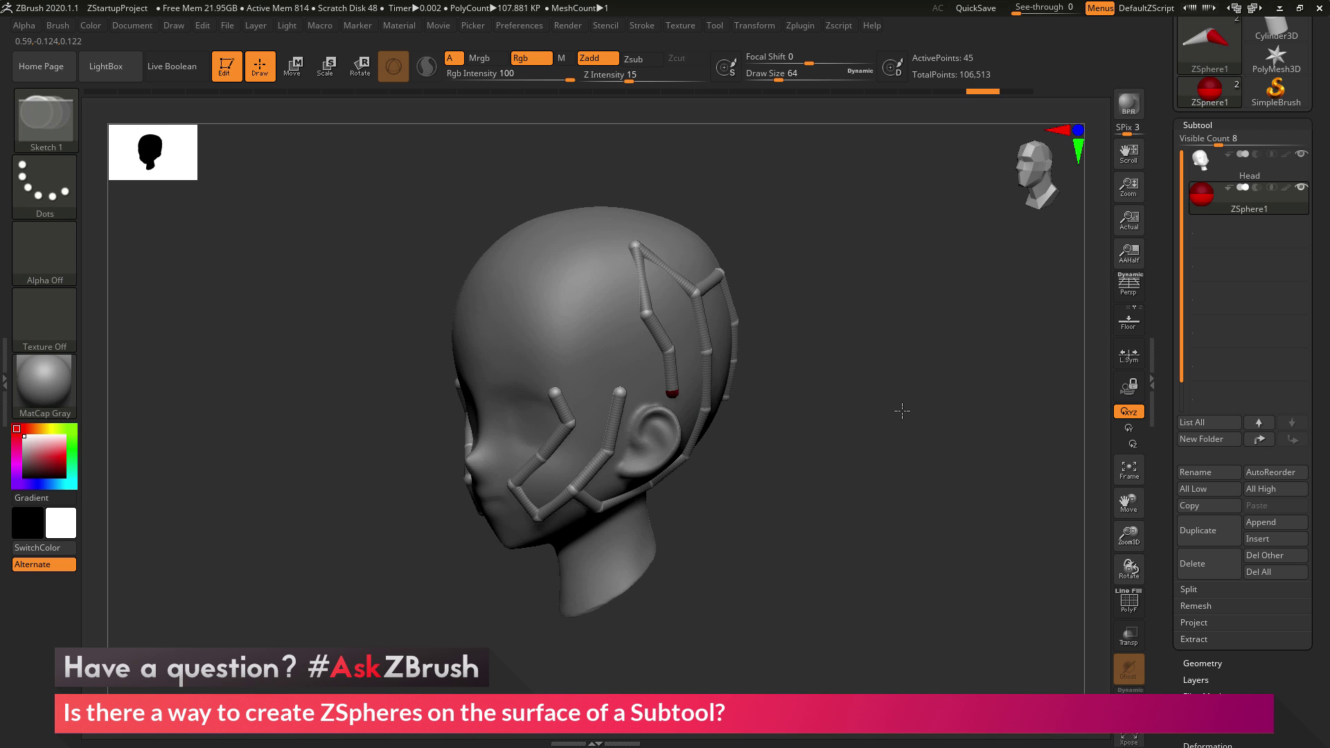
# Step: Reselect ZSphere1 and turn on Preview Adaptive Skin, showing a 43,005-point solid mesh
pyautogui.click(1241, 169)
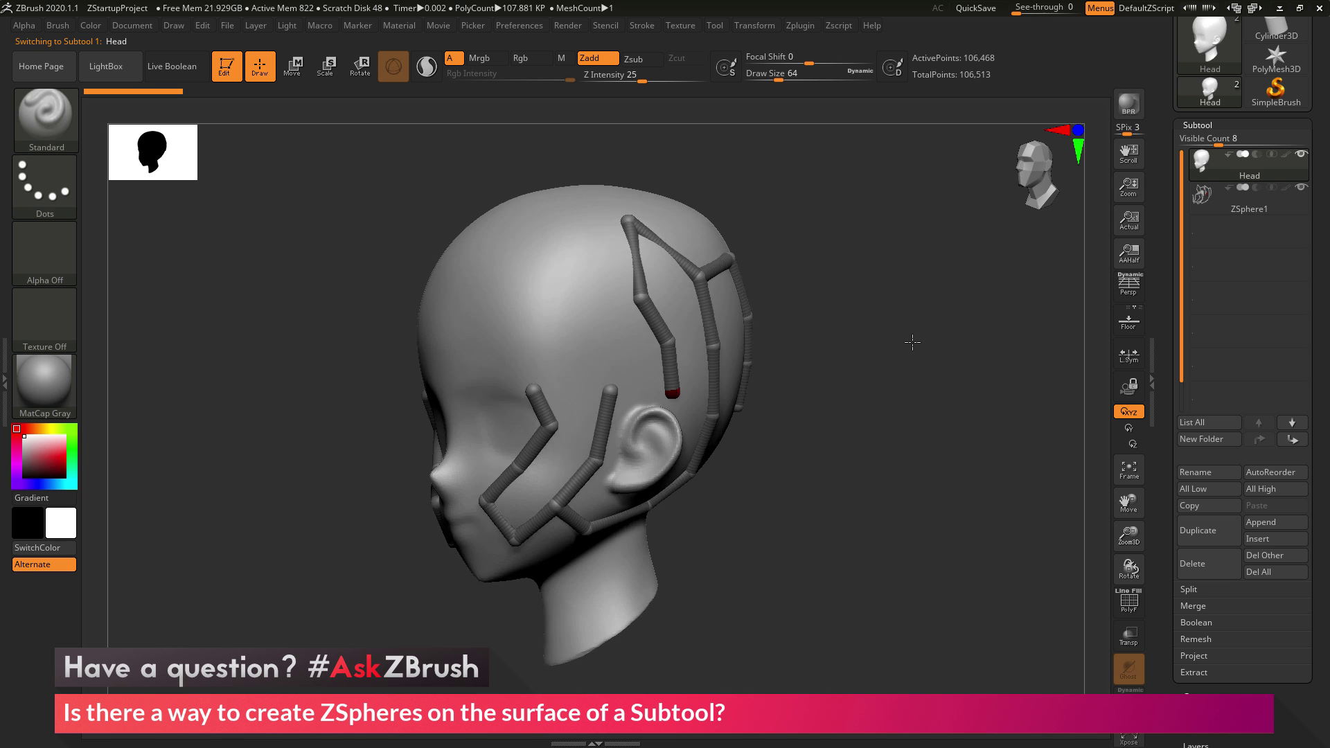
pyautogui.click(1250, 209)
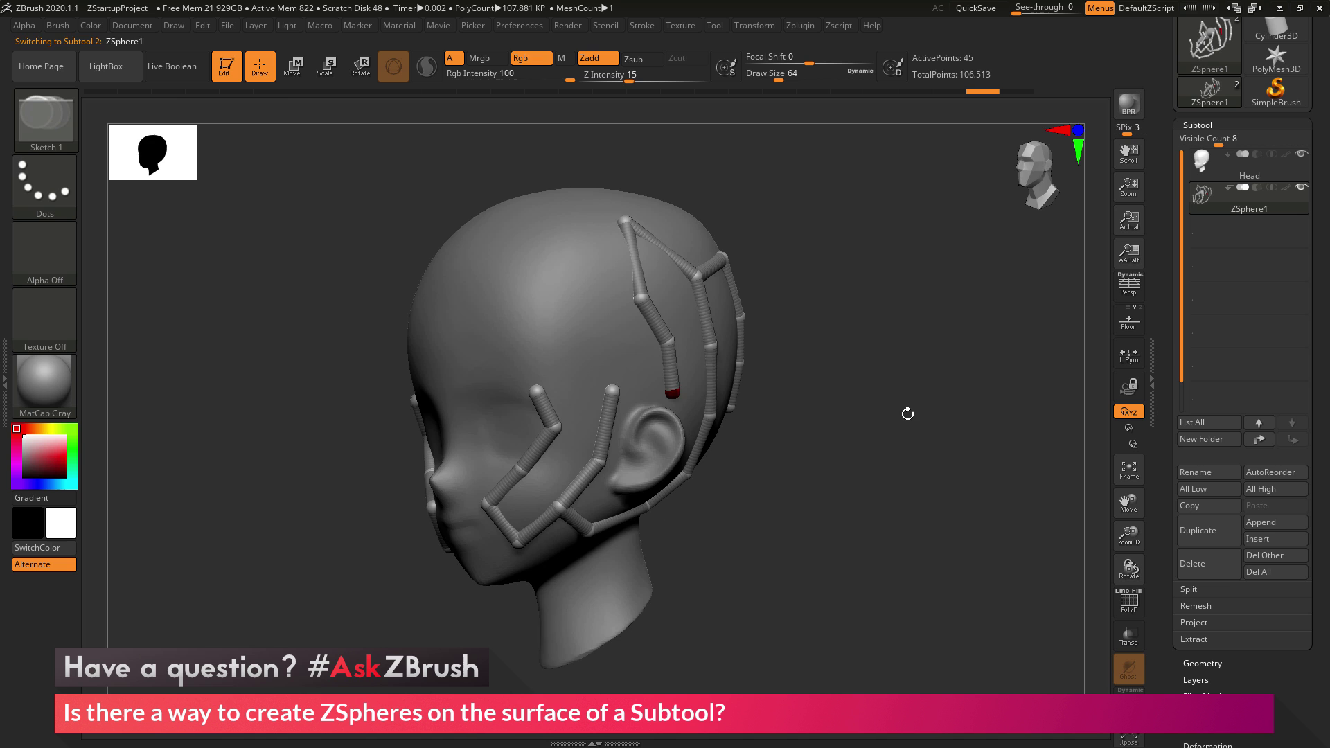
pyautogui.press('a')
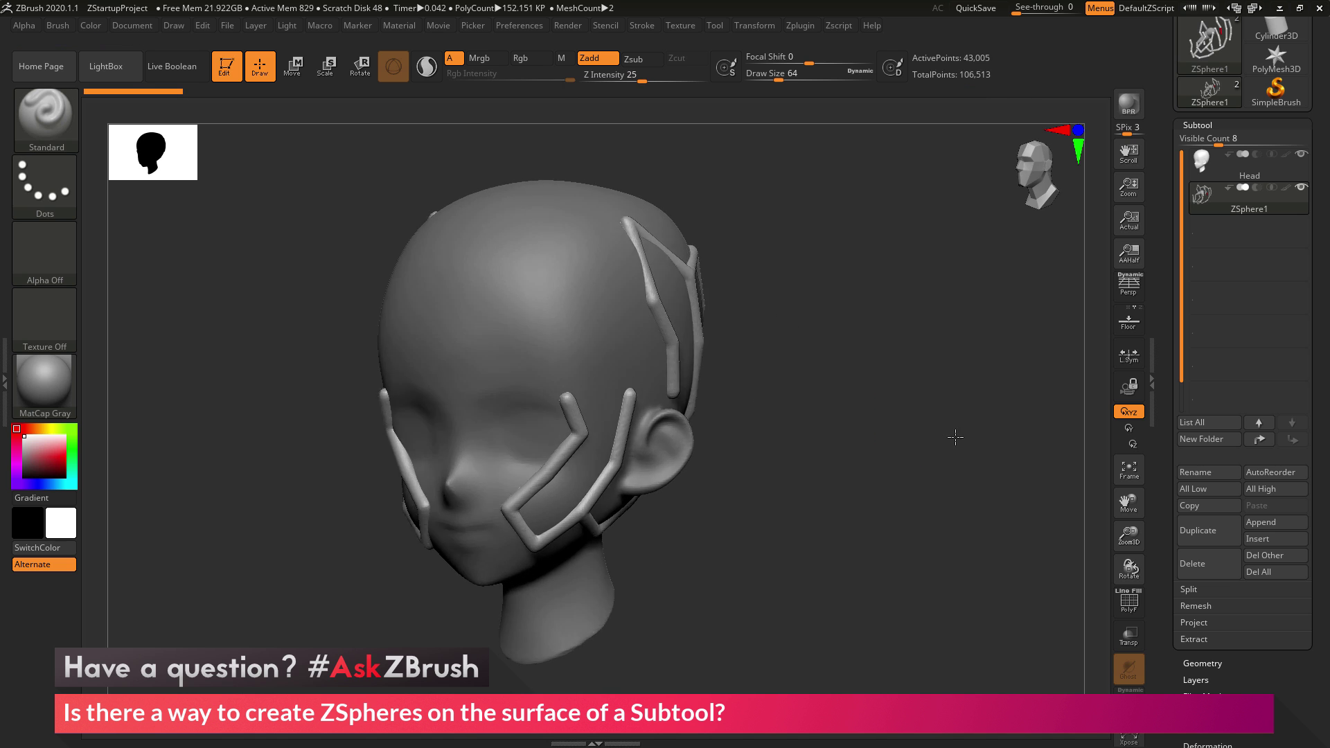